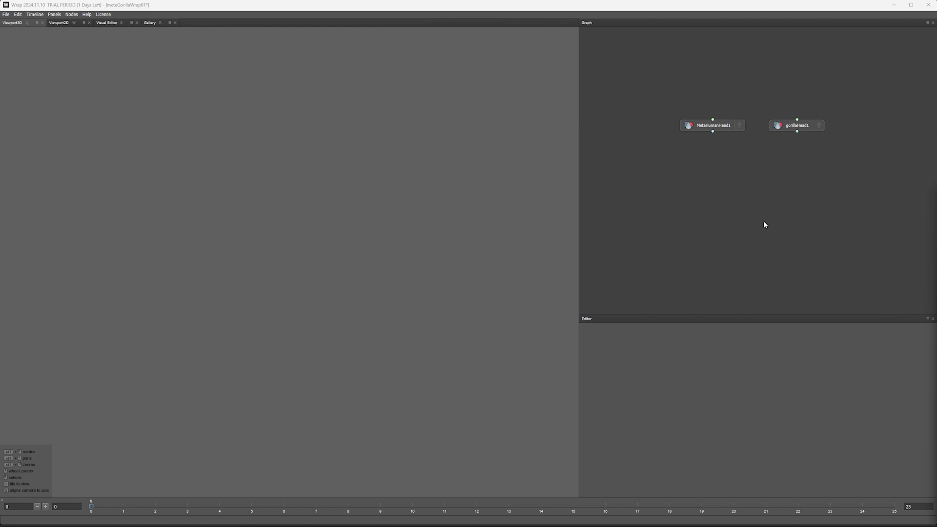
Show the MetaHumanHead1 geometry in the 3D viewport and frame the head up close at a three-quarter angle.
click(729, 126)
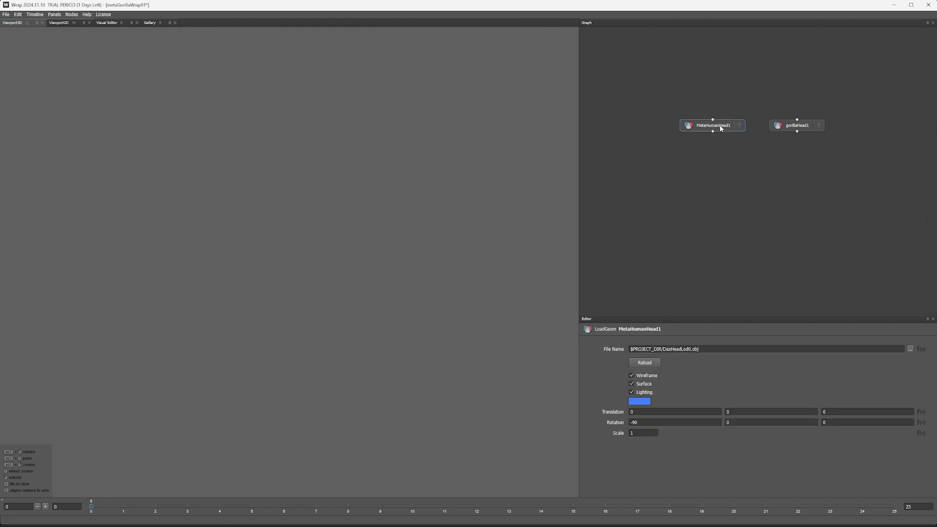
drag(729, 126, 731, 133)
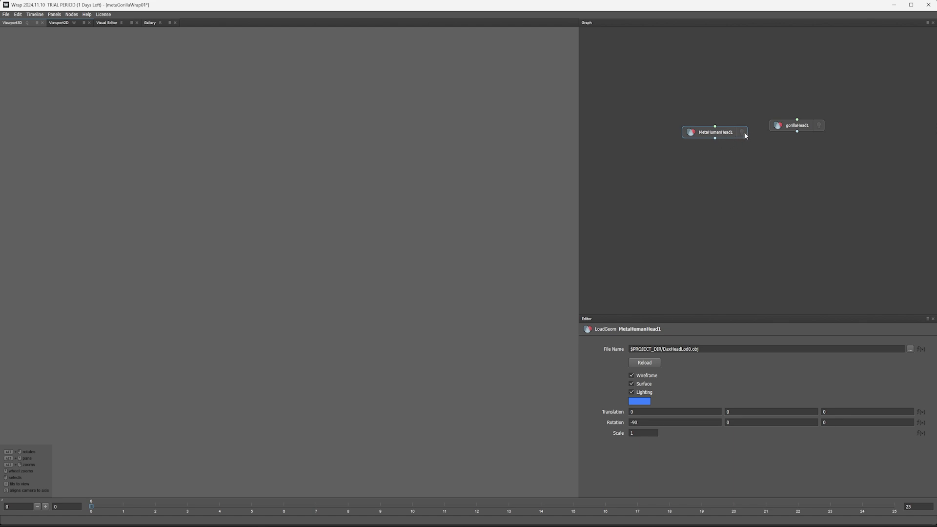
click(743, 133)
alt+drag(229, 219, 289, 234)
alt+middle_drag(296, 202, 309, 259)
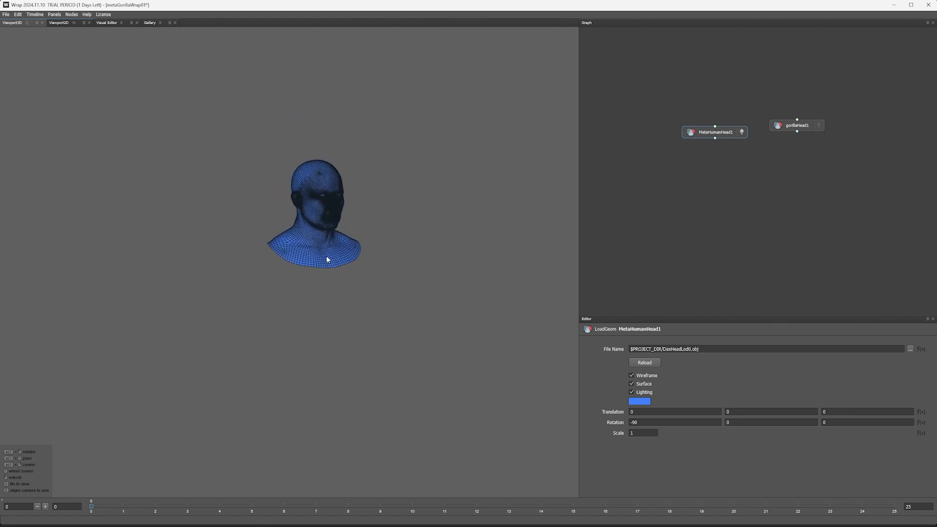
alt+right_drag(310, 258, 547, 287)
alt+middle_drag(448, 187, 446, 277)
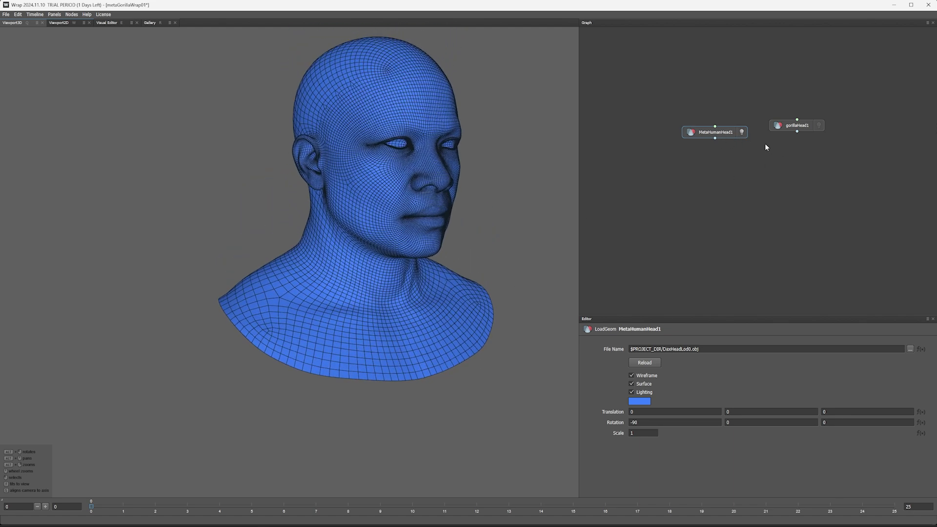
Show the gorillaHead1 geometry together with the MetaHuman head and line up the two nodes in the graph.
click(742, 133)
click(820, 126)
drag(797, 126, 799, 133)
click(742, 133)
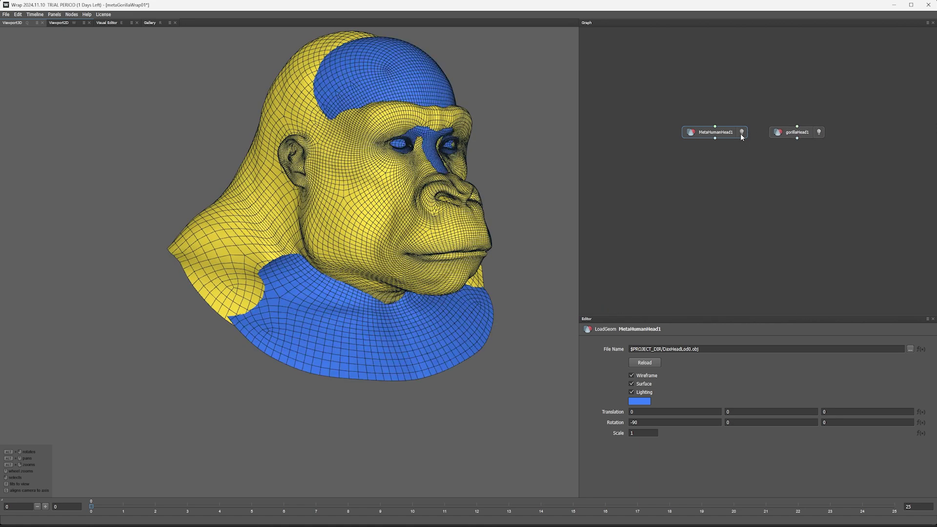
Examine how the MetaHuman and gorilla heads overlap around the eyes, nose and mouth.
alt+drag(449, 219, 354, 234)
alt+middle_drag(354, 234, 420, 244)
scroll(410, 234, up, 5)
alt+middle_drag(355, 169, 394, 216)
alt+drag(394, 215, 426, 199)
alt+middle_drag(426, 199, 432, 215)
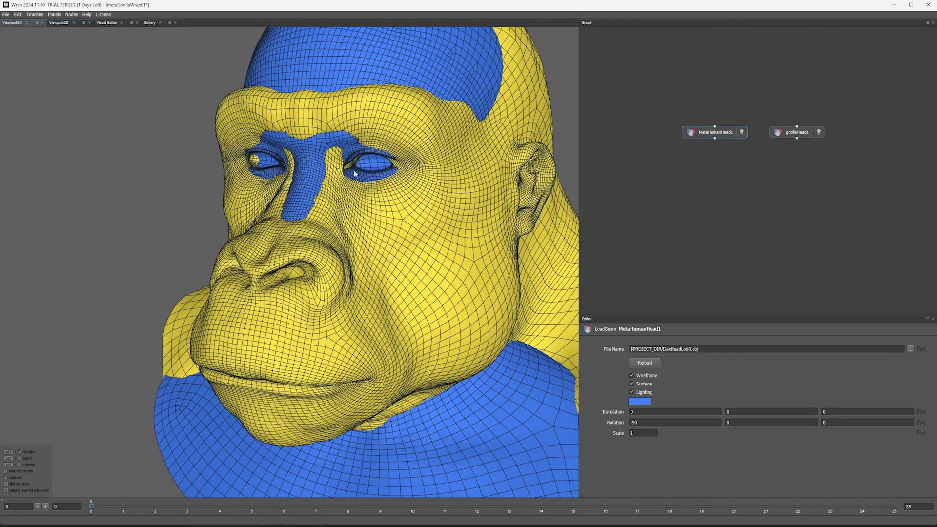
alt+drag(361, 162, 311, 241)
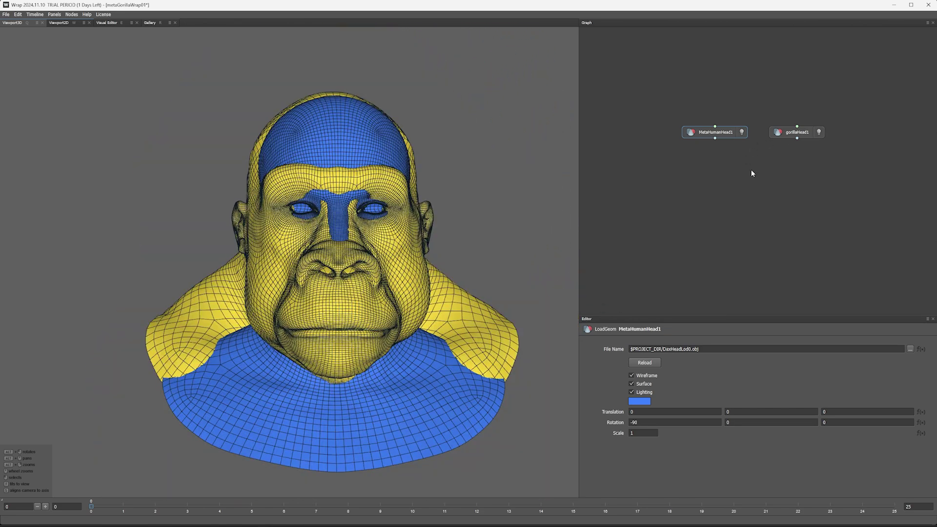
Add a SelectPointPairs node and connect MetaHumanHead1 to its first input and gorillaHead1 to its second.
key(Tab)
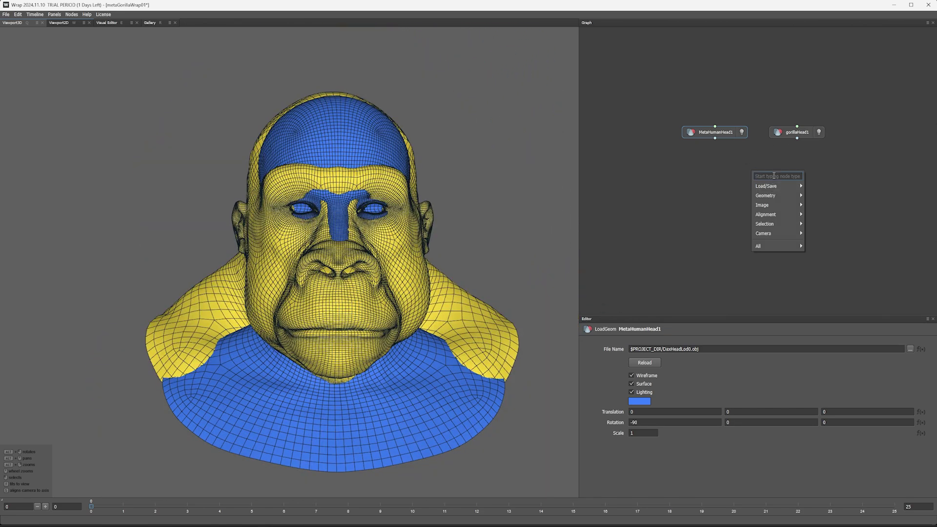
text(poi)
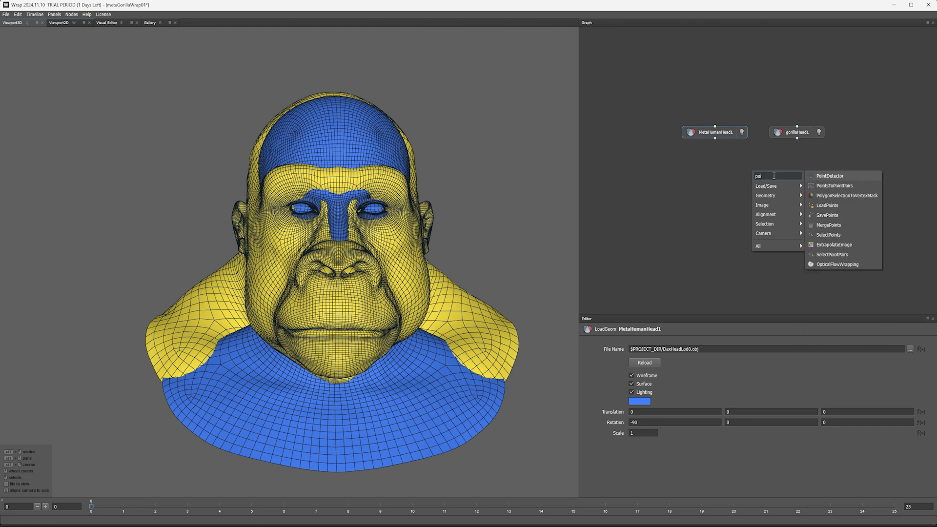
text(nt)
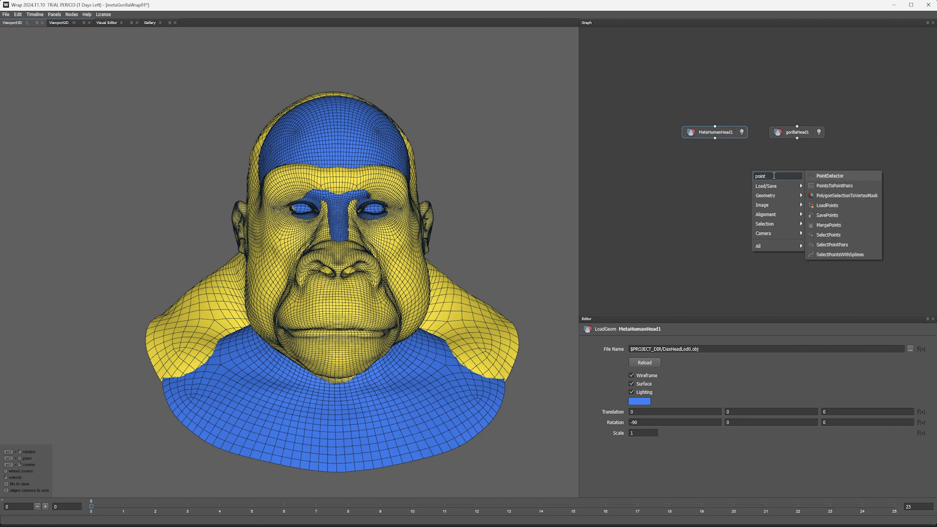
click(833, 245)
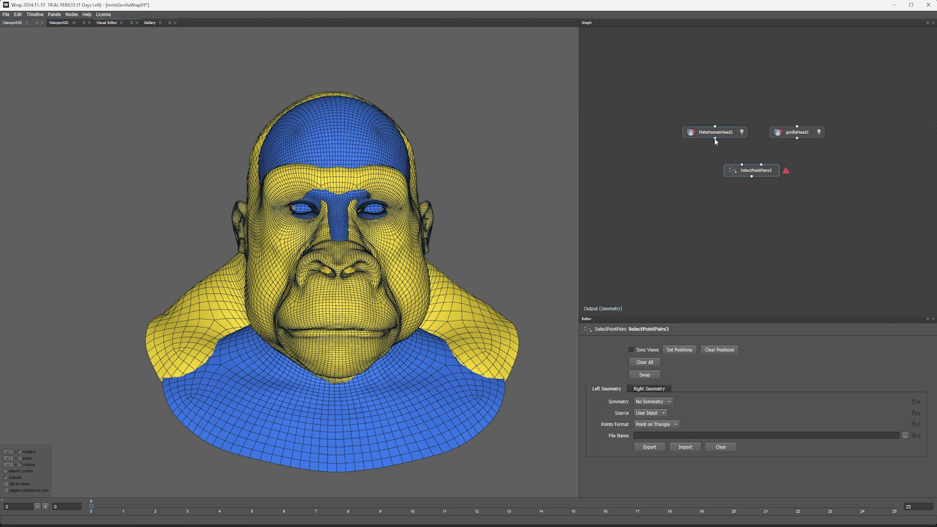
drag(716, 139, 742, 165)
drag(798, 138, 762, 164)
Display both heads side by side in the visual editor with synced views and turn them to a three-quarter angle.
click(108, 22)
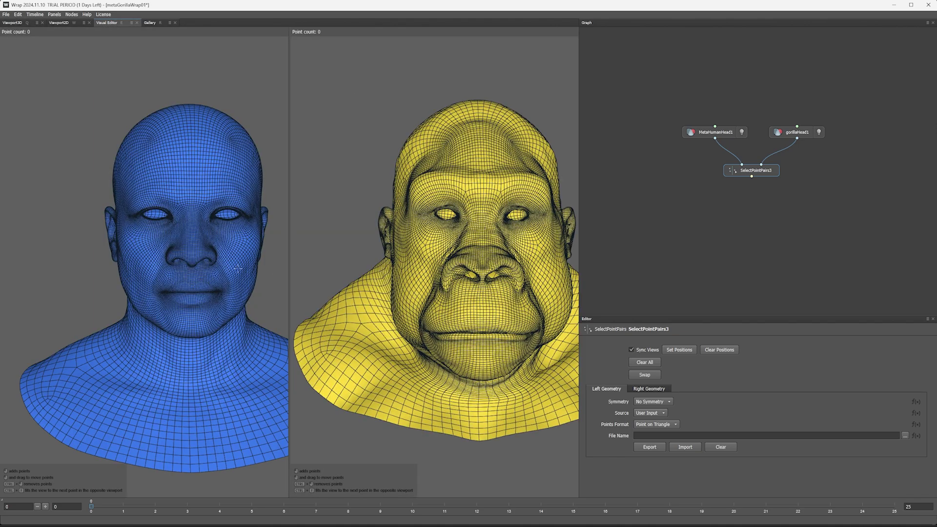
alt+drag(166, 260, 237, 260)
alt+middle_drag(237, 260, 169, 262)
alt+drag(169, 262, 139, 254)
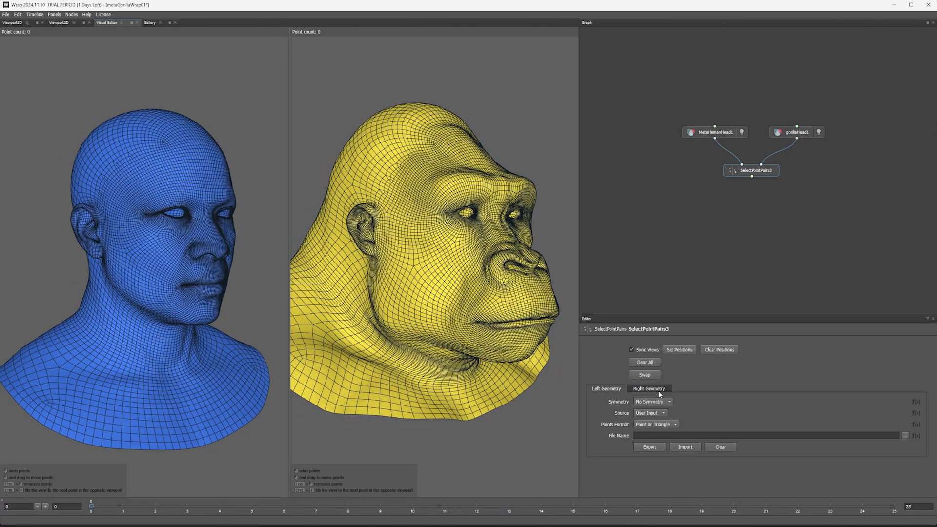
Set the point pair symmetry to Topological for both the left and the right geometry.
click(646, 403)
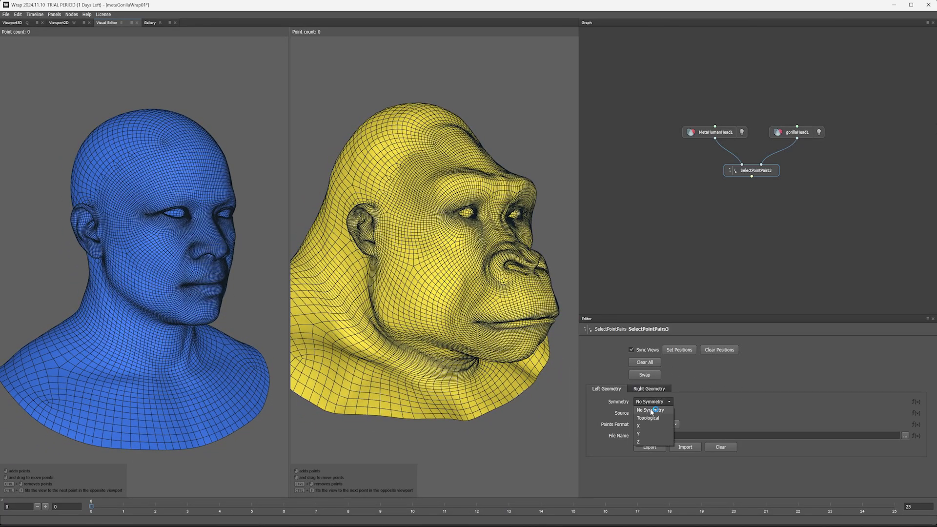
click(648, 420)
click(645, 387)
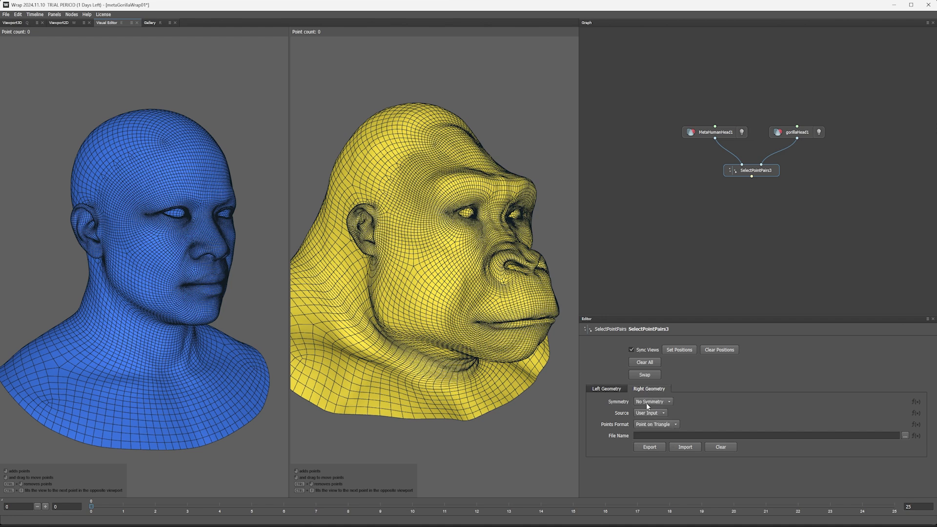
click(646, 403)
click(654, 418)
click(606, 389)
click(649, 389)
click(605, 389)
Place matching point pairs on the outer and inner eye corners of both heads.
scroll(168, 225, up, 10)
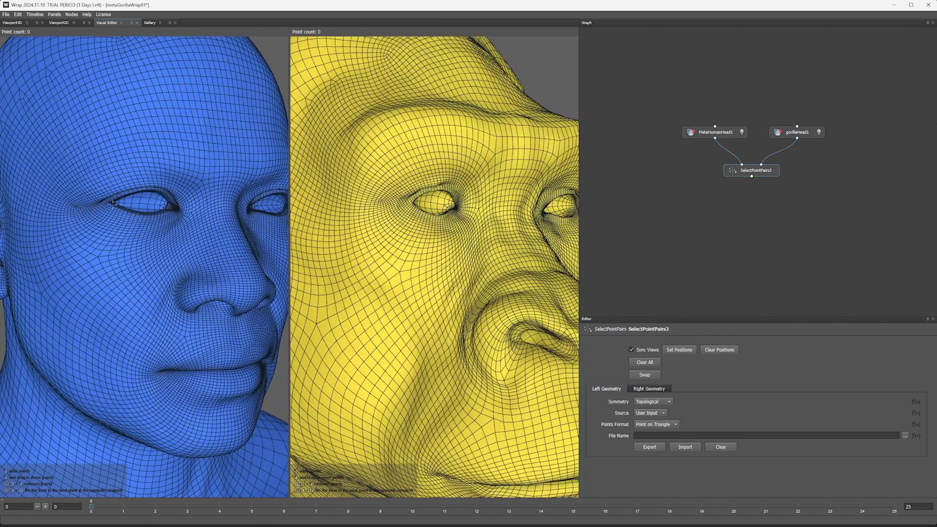
click(110, 202)
click(414, 202)
scroll(100, 223, up, 3)
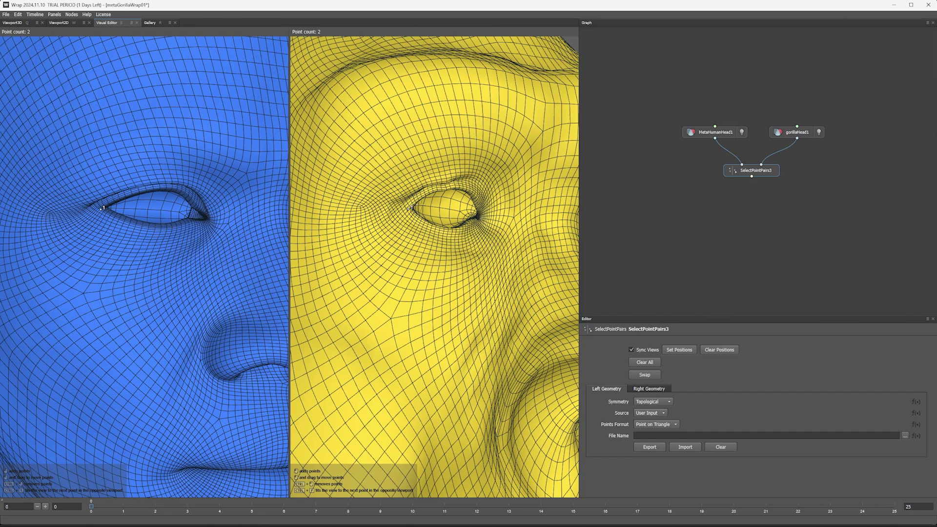
scroll(169, 278, down, 6)
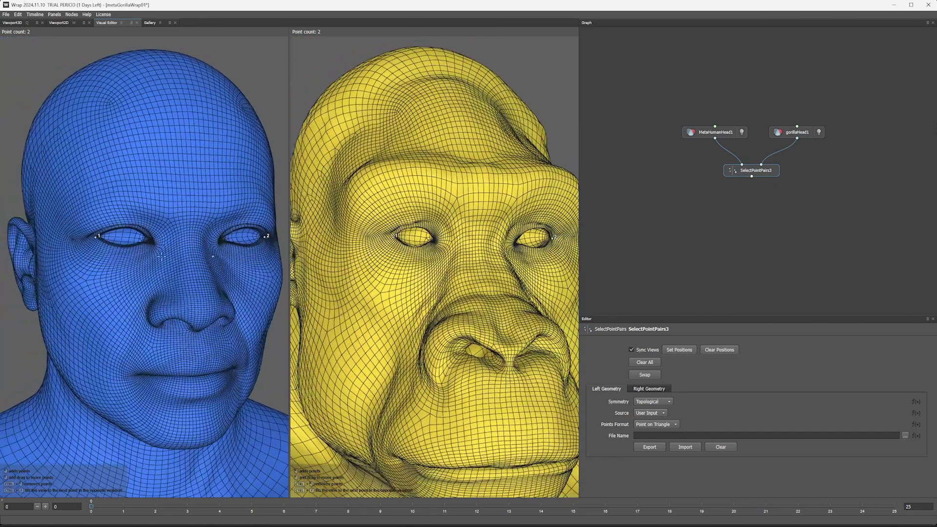
alt+drag(161, 256, 154, 256)
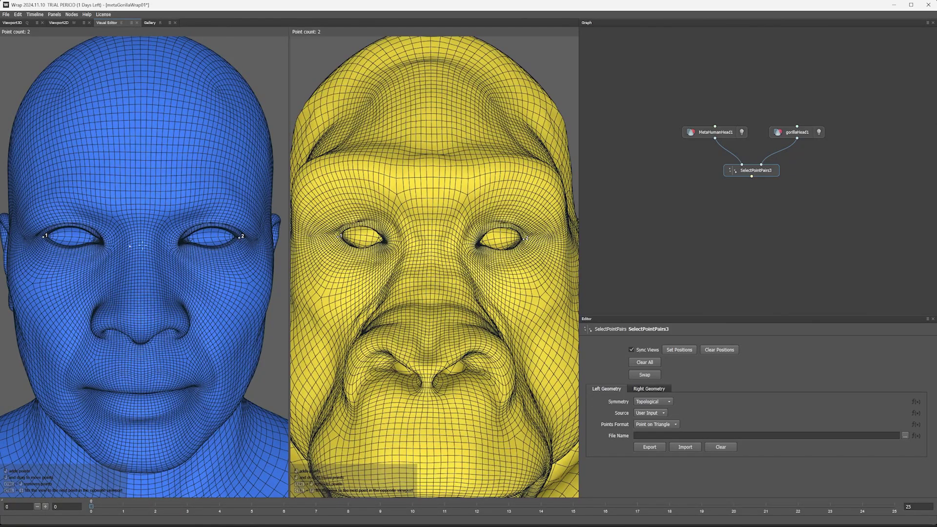
click(104, 245)
click(388, 243)
alt+drag(69, 230, 78, 209)
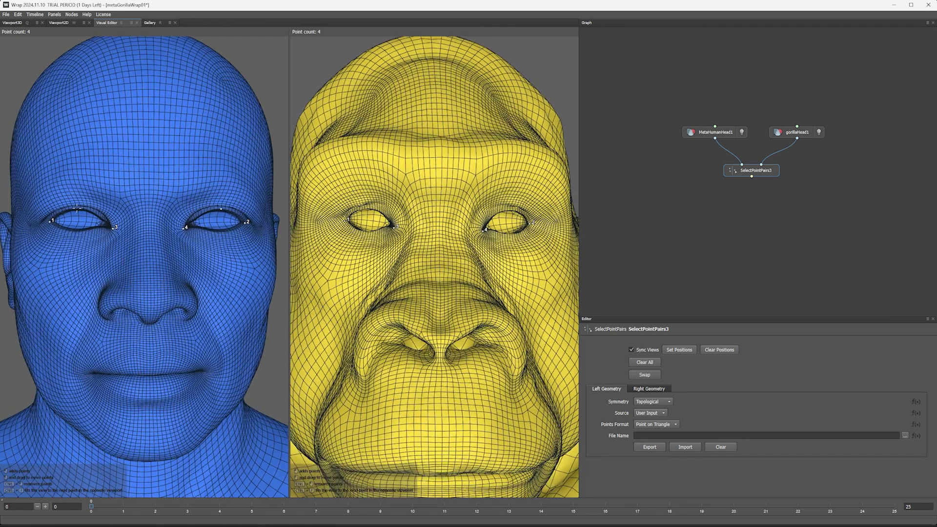
Place matching point pairs at the middle of the upper and lower eyelids on both heads.
click(77, 208)
click(371, 207)
click(76, 232)
click(365, 231)
Add matching point pairs at the inner brow and beside the nose bridge on both heads.
click(127, 203)
click(407, 175)
click(132, 221)
click(415, 219)
Add matching point pairs near the nose tip and on the underside between the nostrils of both heads.
click(157, 288)
click(426, 305)
alt+drag(144, 315, 145, 268)
click(154, 232)
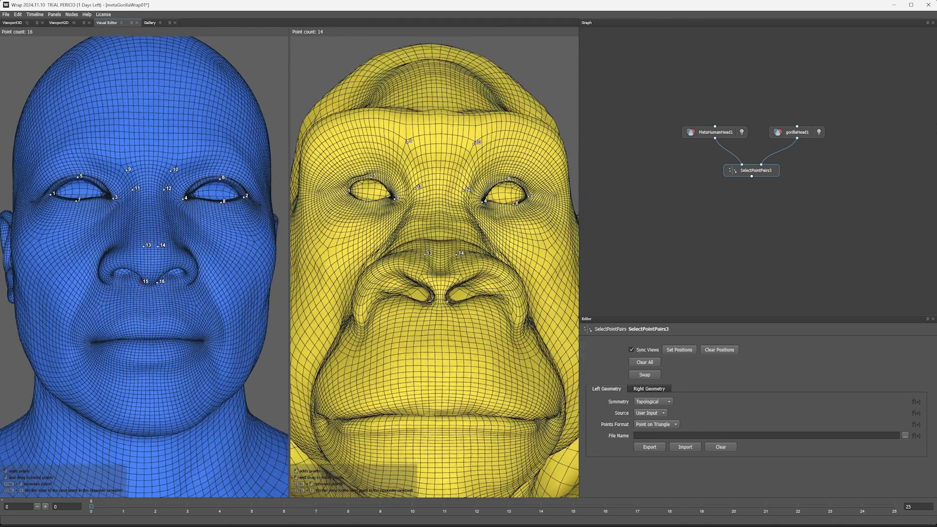
click(434, 301)
Mark the lower and upper rim of the nostril with matching points on both heads.
click(114, 280)
click(374, 302)
click(112, 268)
click(374, 279)
Place three matching point pairs along the outer contour of the nostril wing, from its upper crease to its base.
alt+drag(362, 282, 421, 292)
click(210, 276)
click(507, 296)
click(201, 300)
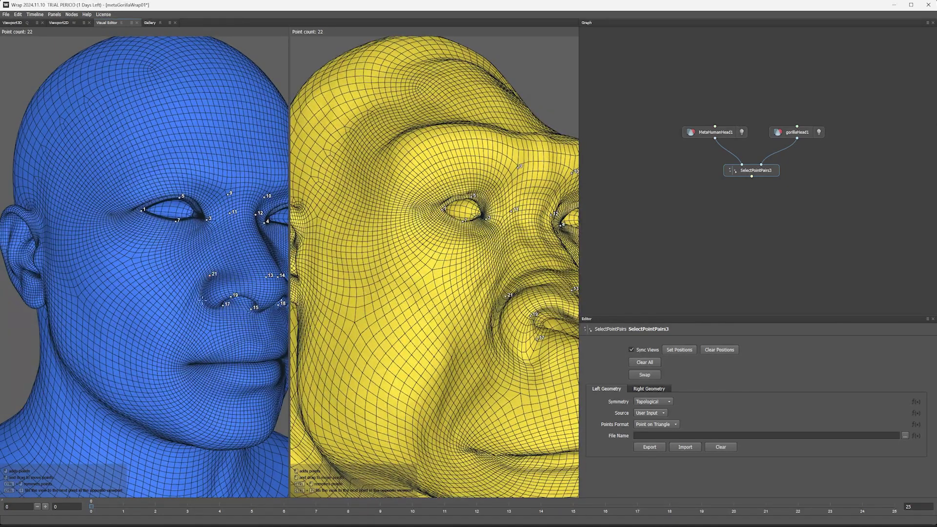
click(498, 331)
click(212, 308)
click(520, 358)
Place a matching point pair at the corner of the mouth on both heads.
alt+drag(181, 355, 189, 360)
alt+middle_drag(190, 359, 162, 320)
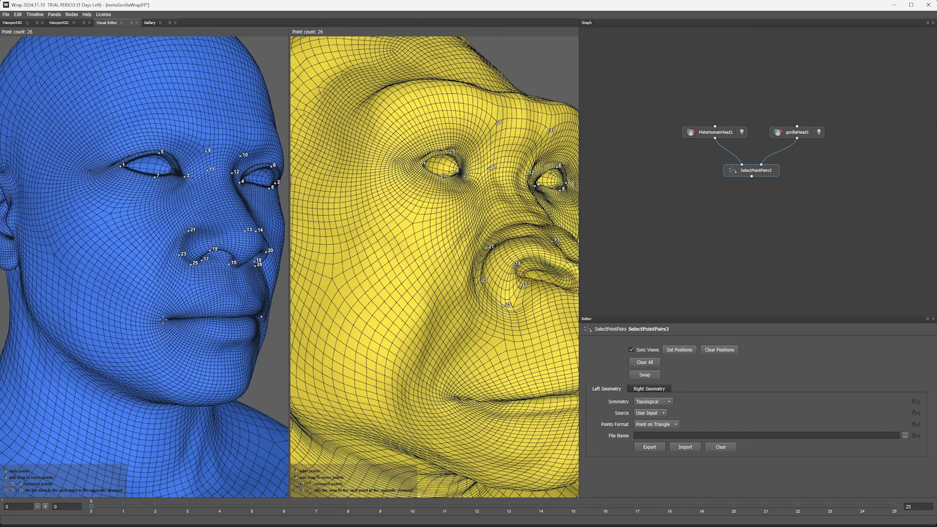
click(164, 321)
click(455, 398)
Continue adding matching points over the brow and eye area of both heads.
alt+drag(169, 336, 169, 305)
alt+right_drag(169, 305, 150, 259)
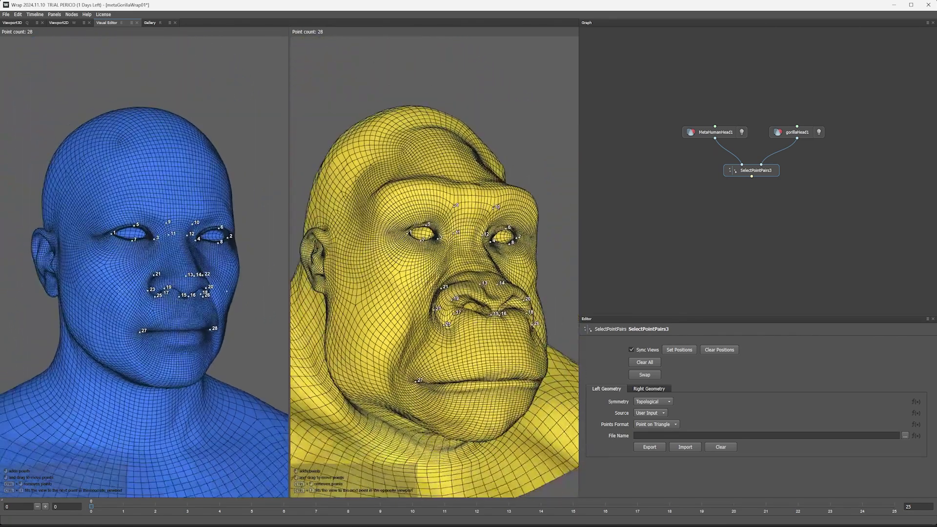
click(138, 213)
click(113, 215)
click(93, 226)
alt+drag(163, 209, 127, 222)
click(151, 228)
click(436, 210)
click(126, 222)
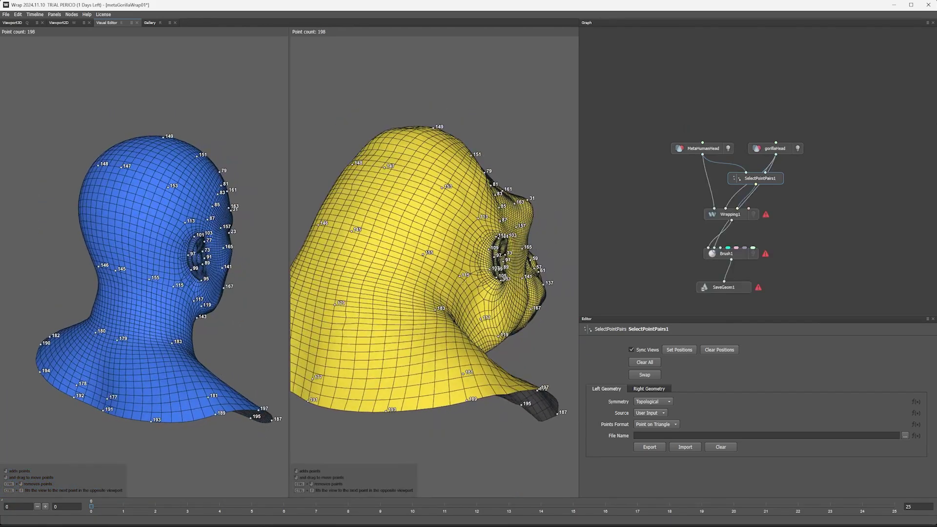
Check the complete point pair set, and compute the Wrapping1 node to wrap the MetaHuman head onto the gorilla head.
alt+drag(464, 282, 432, 273)
alt+middle_drag(432, 273, 407, 224)
alt+right_drag(406, 224, 741, 272)
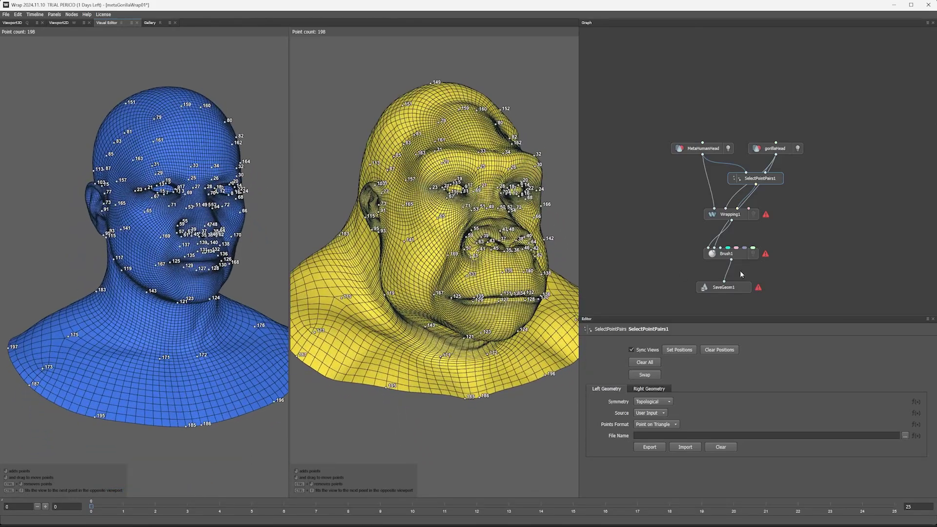
click(738, 219)
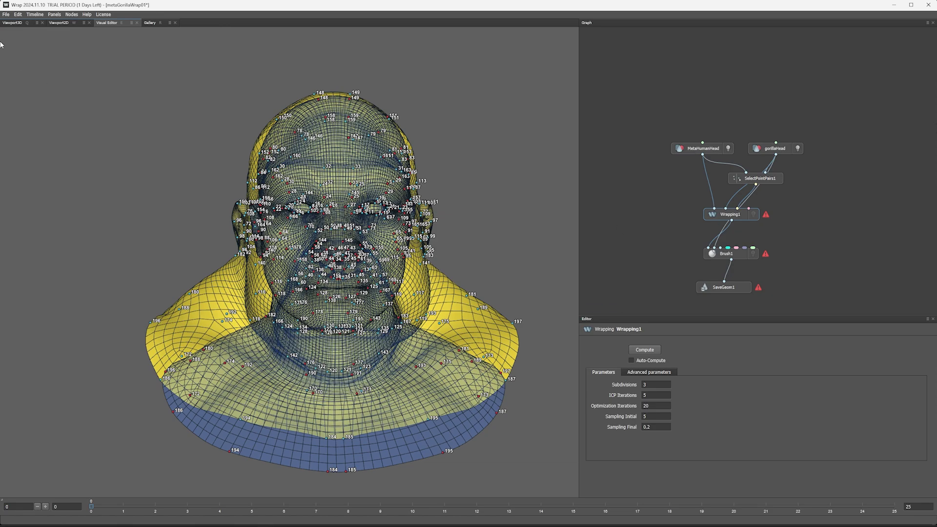
drag(311, 278, 381, 282)
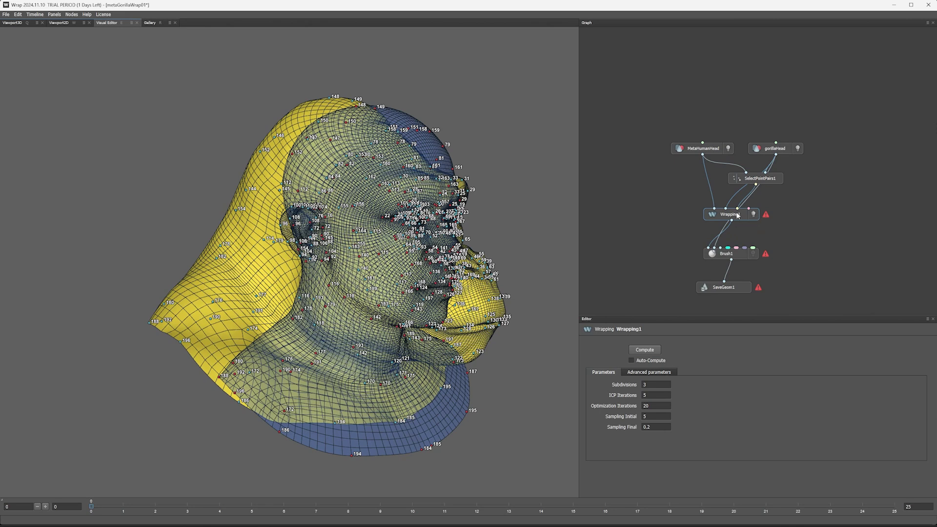
click(646, 350)
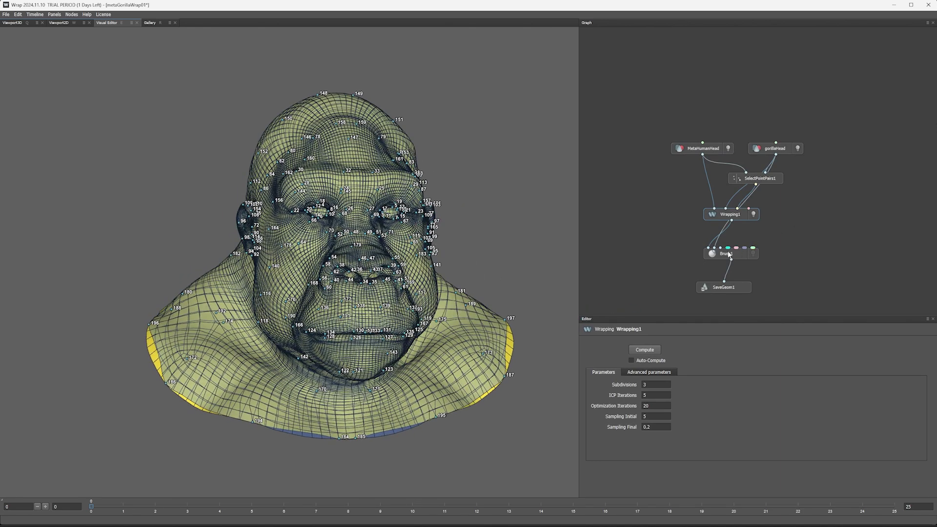
Open the Brush1 node to examine the wrapped head from the front, side and close up, and select the SaveGeom1 node.
click(728, 253)
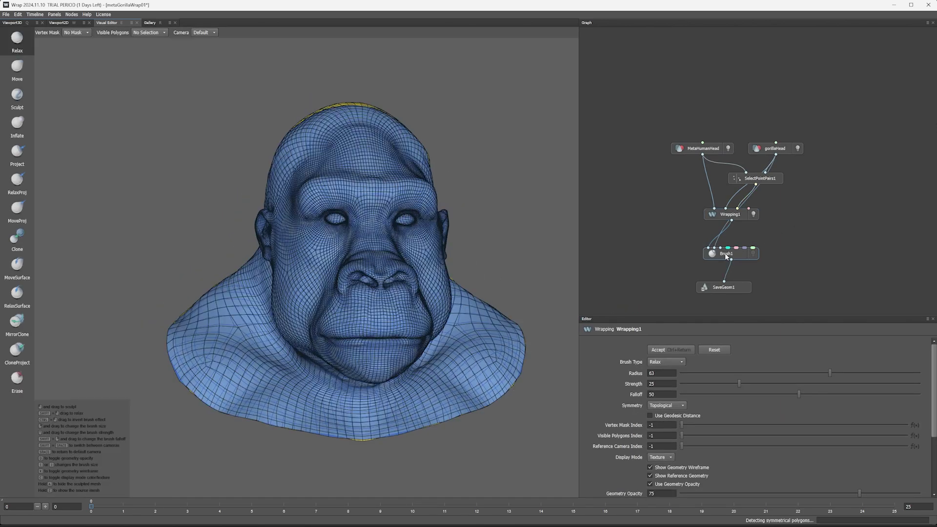
alt+drag(216, 320, 324, 326)
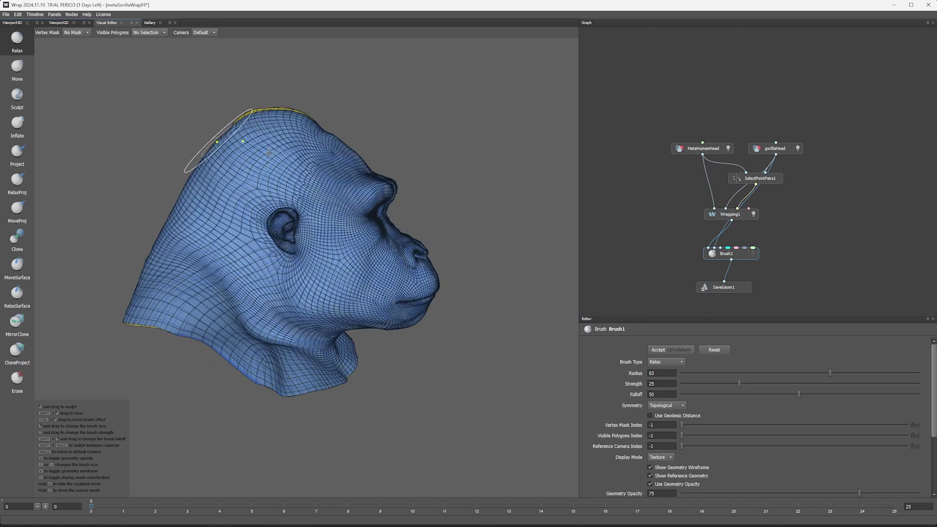
alt+drag(401, 235, 296, 234)
scroll(294, 219, up, 5)
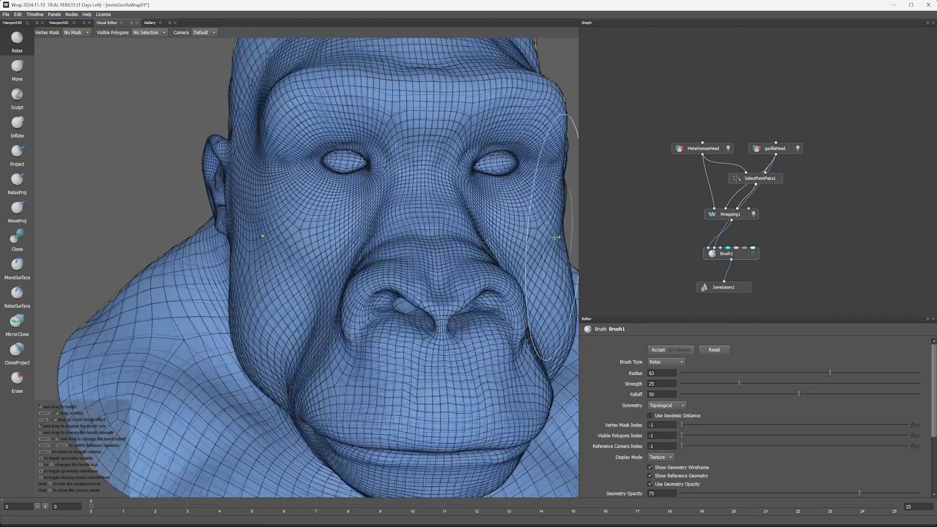
alt+drag(322, 226, 424, 229)
alt+middle_drag(278, 213, 418, 225)
mouse_move(310, 217)
alt+mouse_down()
mouse_move(353, 230)
mouse_move(242, 205)
mouse_move(305, 218)
mouse_move(331, 209)
alt+mouse_up()
alt+drag(252, 221, 183, 235)
mouse_move(274, 246)
alt+mouse_down()
mouse_move(159, 233)
mouse_move(189, 209)
mouse_move(255, 203)
mouse_move(314, 168)
alt+mouse_up()
alt+drag(389, 181, 312, 169)
mouse_move(449, 198)
alt+mouse_down()
mouse_move(350, 207)
mouse_move(328, 184)
alt+mouse_up()
alt+drag(420, 189, 342, 175)
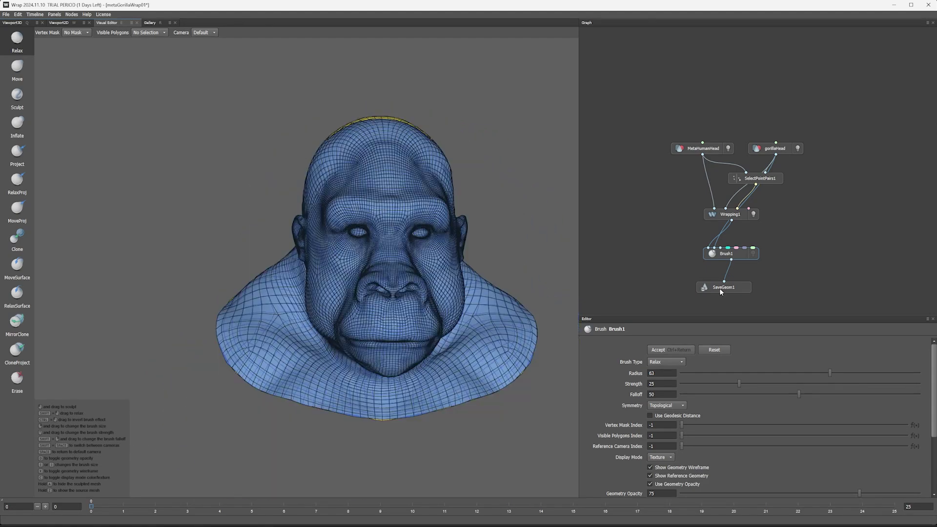
click(720, 287)
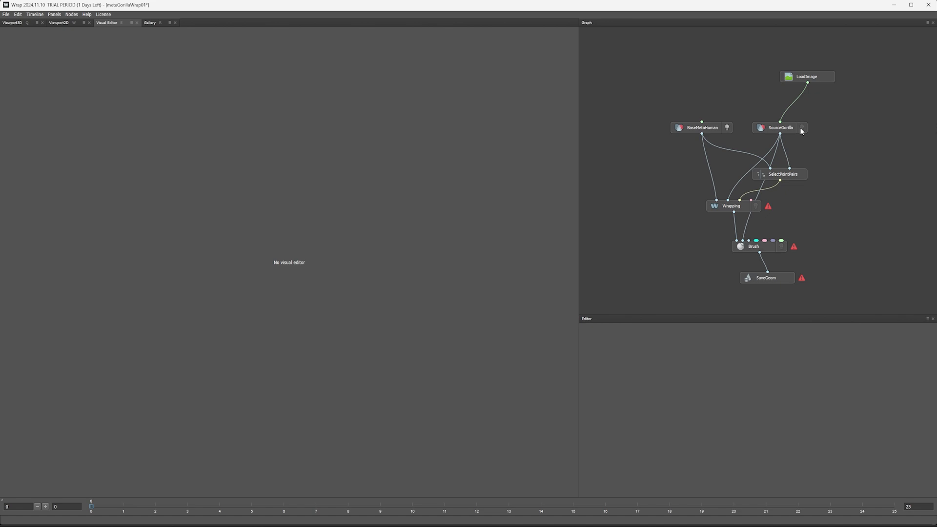
Compute the Wrapping node to wrap the MetaHuman body onto the gorilla, and open the Brush node to check the result.
click(755, 208)
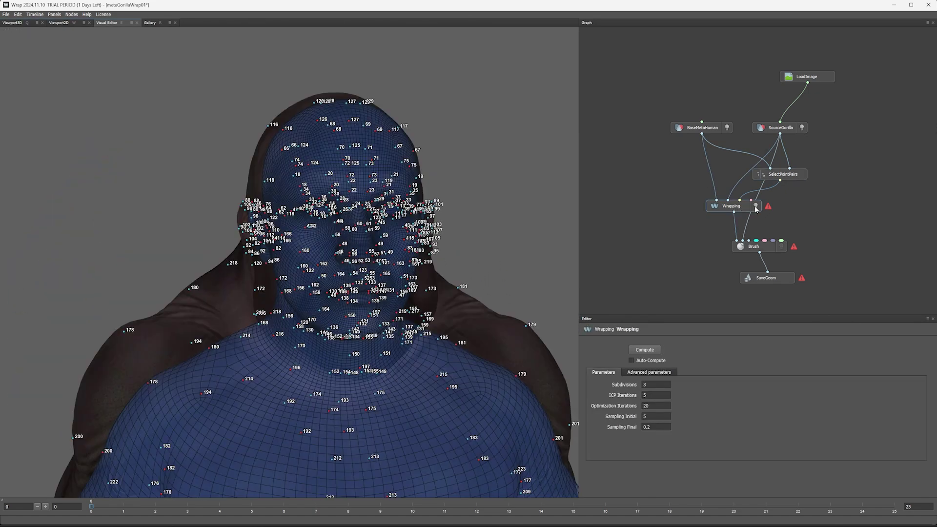
click(645, 350)
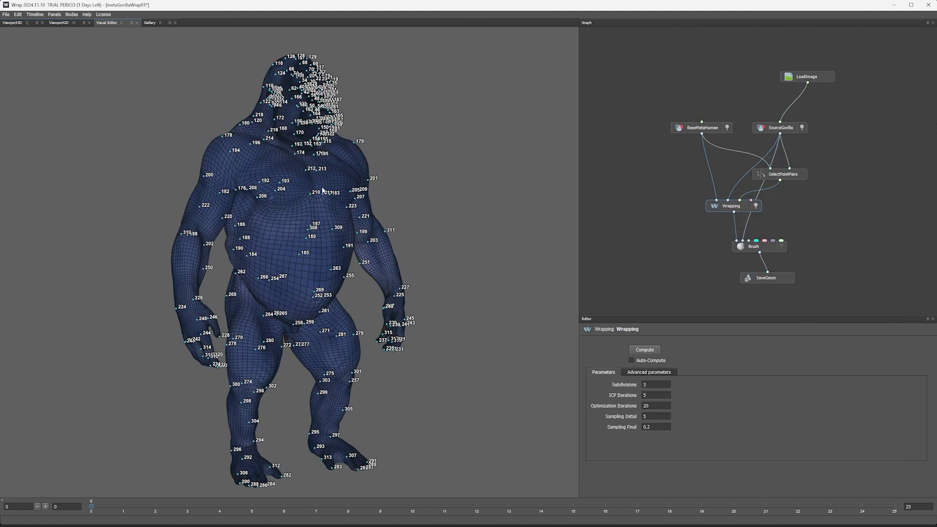
click(751, 247)
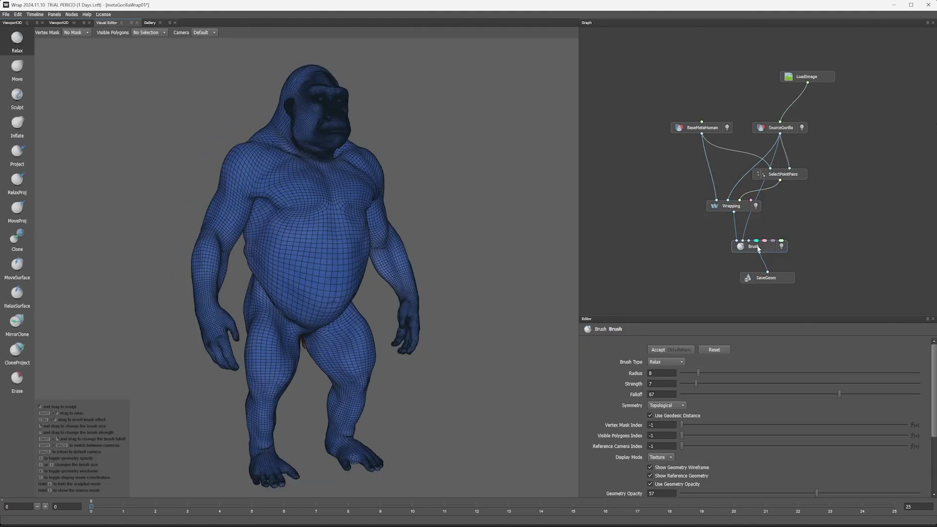
drag(758, 248, 760, 242)
Open the SaveGeom node below Brush and check its output file name.
click(770, 279)
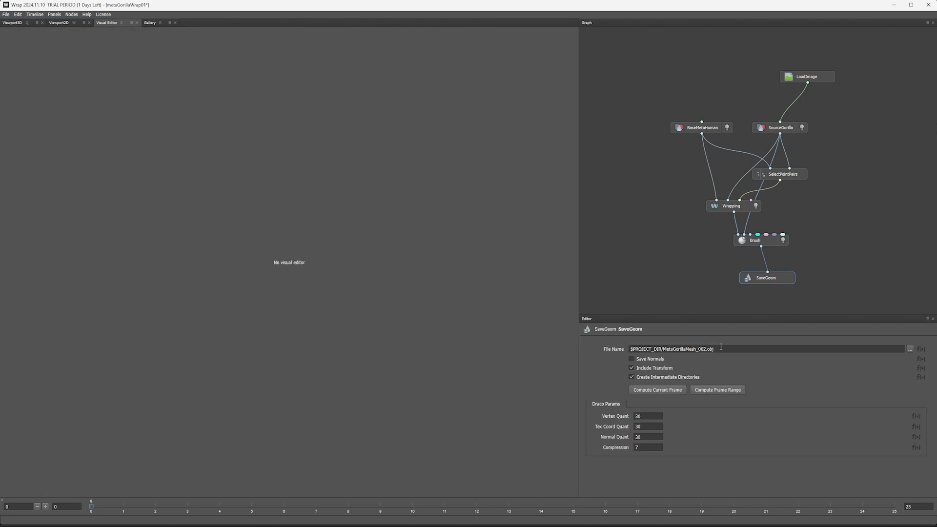
drag(721, 347, 642, 348)
click(742, 348)
click(684, 245)
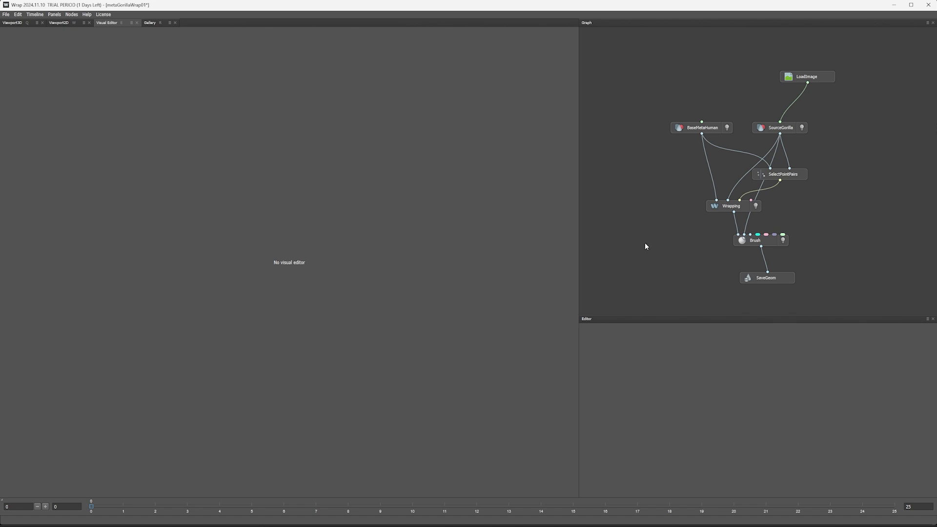
Examine the metaGorilla mesh over the original gorilla in the 3D viewport, from the front, the side and close up.
click(755, 241)
scroll(824, 274, down, 3)
middle_drag(845, 273, 756, 120)
middle_drag(816, 249, 866, 145)
middle_drag(789, 177, 852, 160)
scroll(805, 197, up, 2)
scroll(870, 175, down, 3)
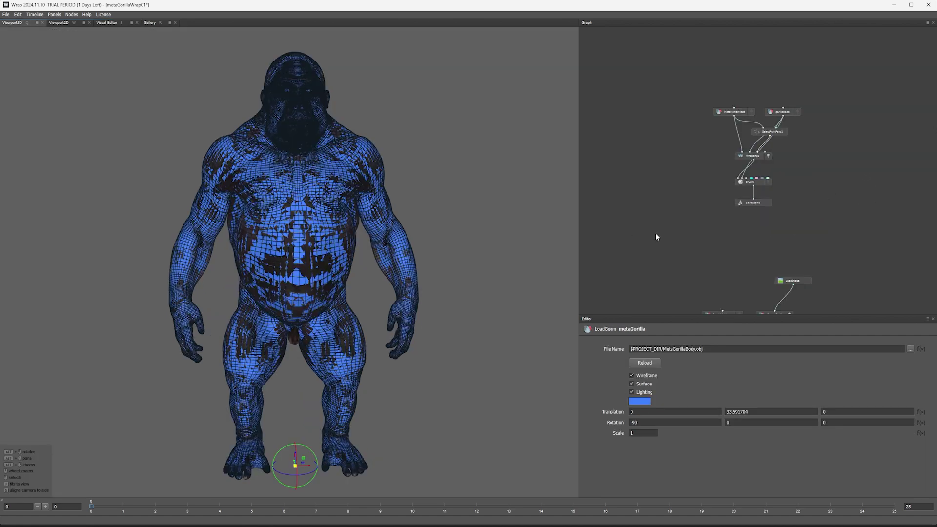
scroll(655, 233, down, 2)
middle_drag(735, 278, 789, 129)
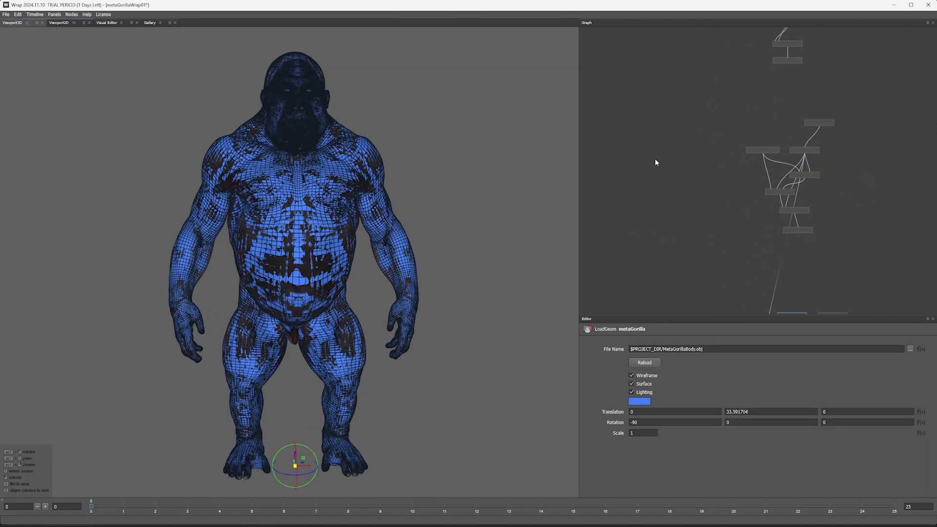
scroll(325, 237, up, 5)
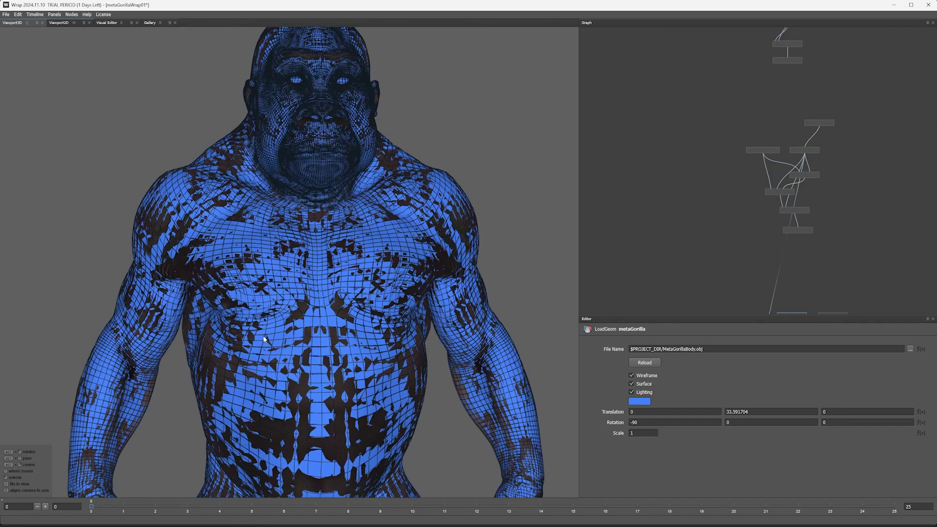
alt+drag(264, 338, 396, 300)
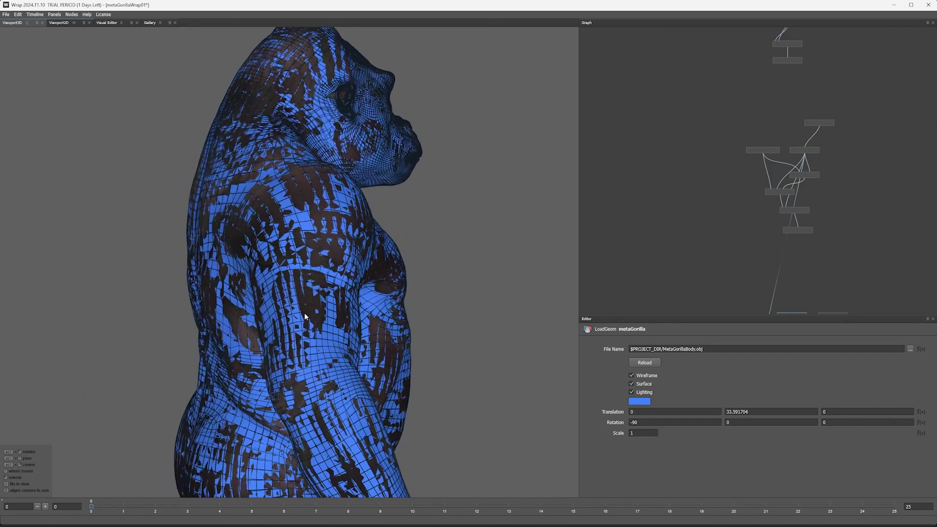
alt+drag(285, 313, 239, 277)
alt+right_drag(352, 241, 362, 326)
alt+middle_drag(355, 355, 418, 235)
alt+drag(420, 259, 384, 220)
alt+drag(388, 312, 344, 290)
Look over the texture transfer and image saving nodes at the lower end of the node graph.
alt+right_drag(766, 243, 820, 278)
alt+middle_drag(838, 281, 787, 92)
alt+middle_drag(789, 220, 844, 181)
alt+right_drag(844, 180, 862, 211)
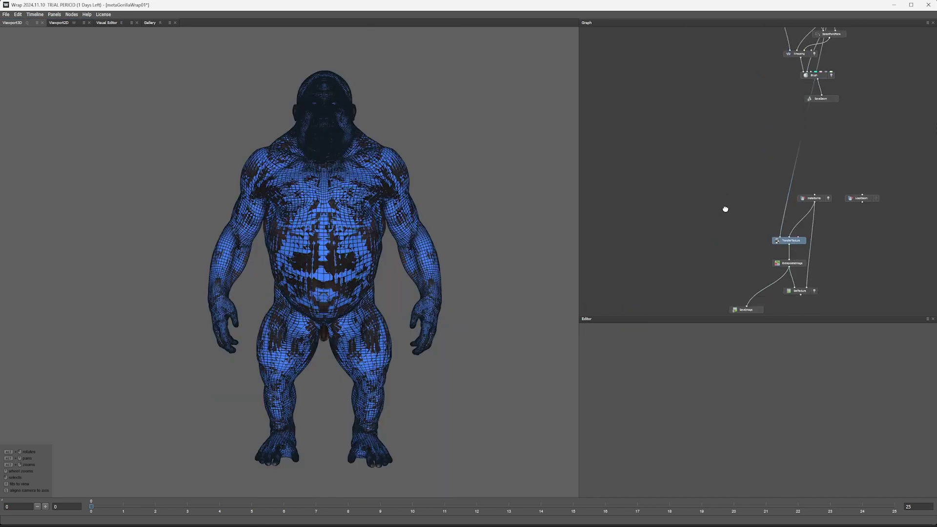
scroll(697, 147, up, 3)
middle_drag(770, 129, 672, 148)
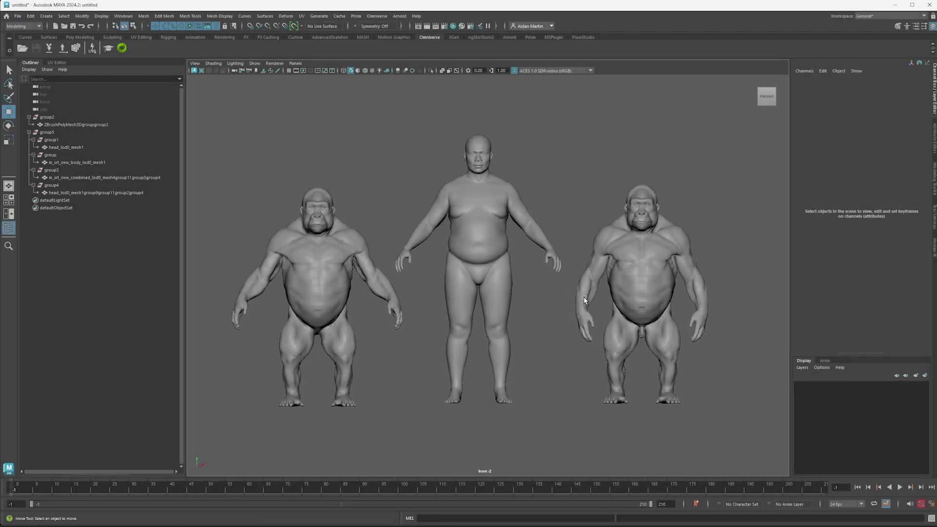
Switch to Maya and identify the original gorilla, the MetaHuman body and the MetaHuman head by selecting each mesh.
click(644, 244)
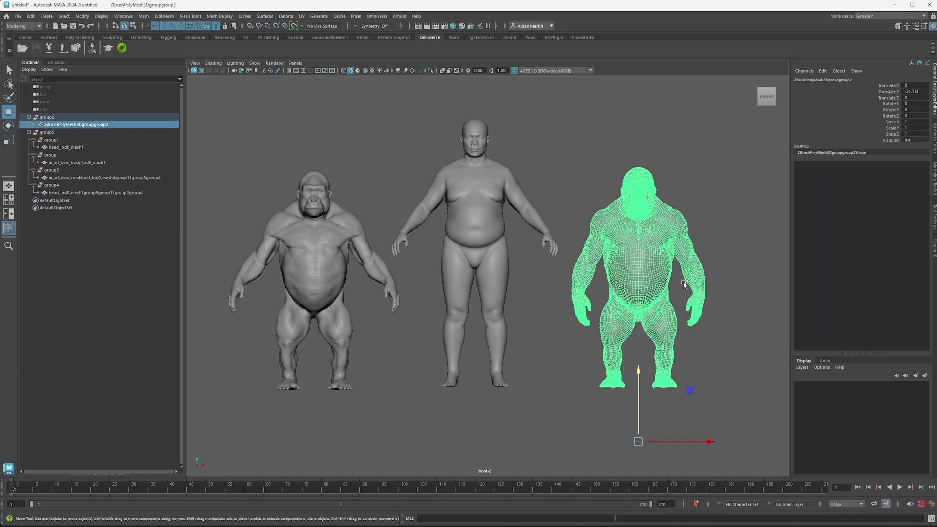
click(572, 130)
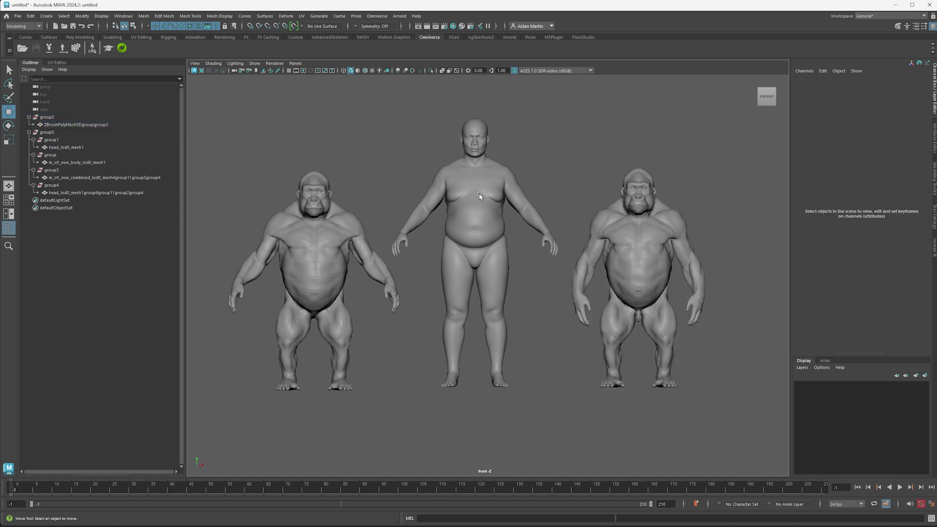
click(480, 193)
click(479, 124)
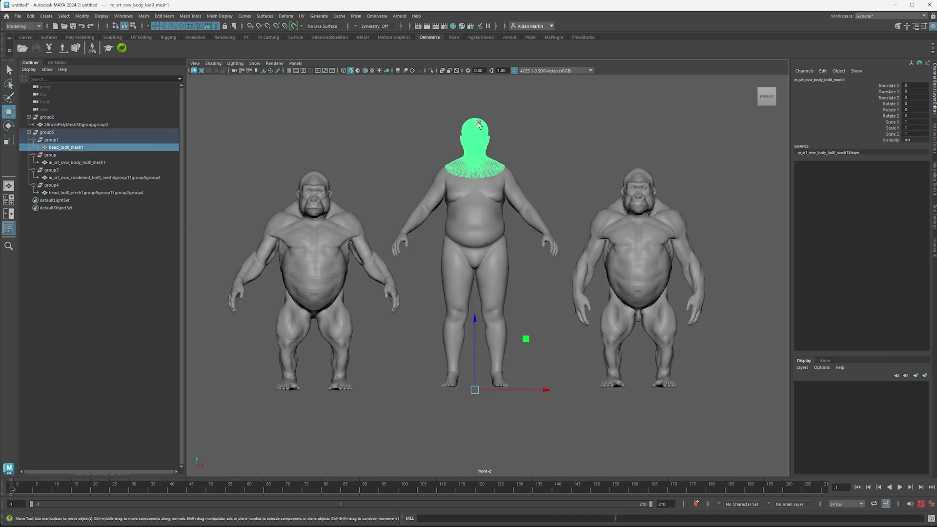
click(491, 206)
click(476, 127)
click(634, 252)
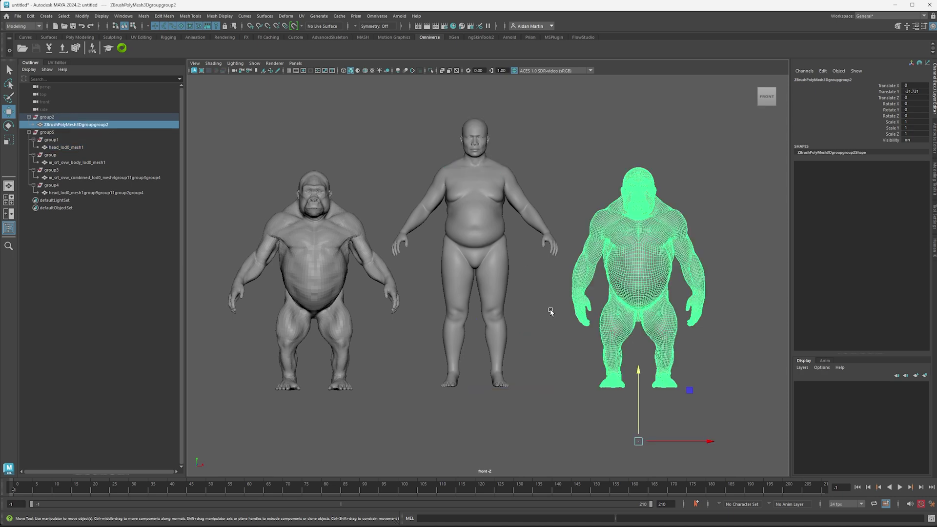
Frame the wrapped gorilla body mesh and move it along X to -59.349, apart from the separate wrapped head.
click(317, 280)
key(f)
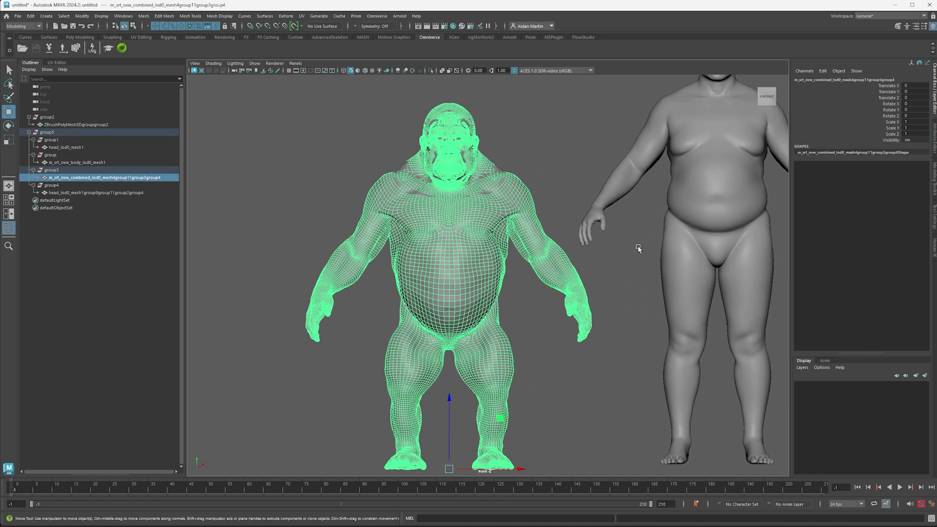
click(567, 164)
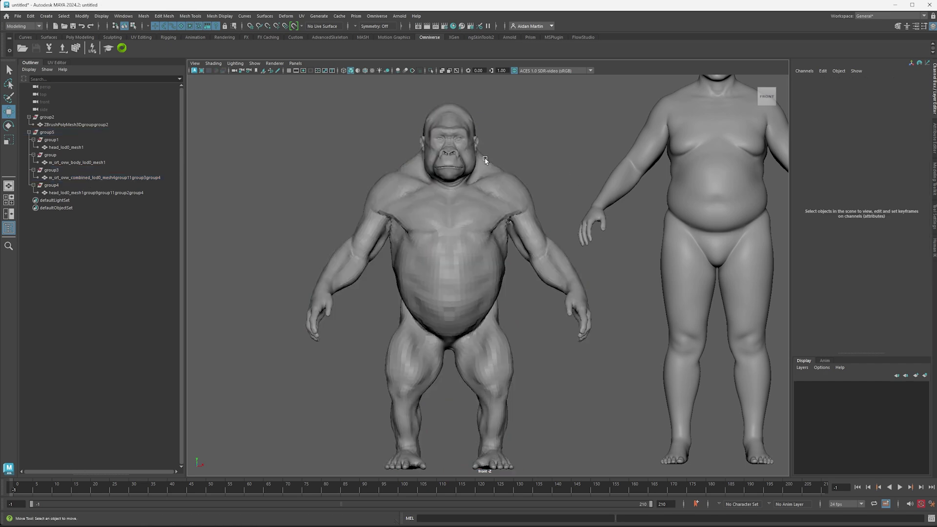
click(459, 280)
alt+middle_drag(532, 298, 550, 256)
scroll(589, 254, down, 2)
drag(540, 441, 398, 441)
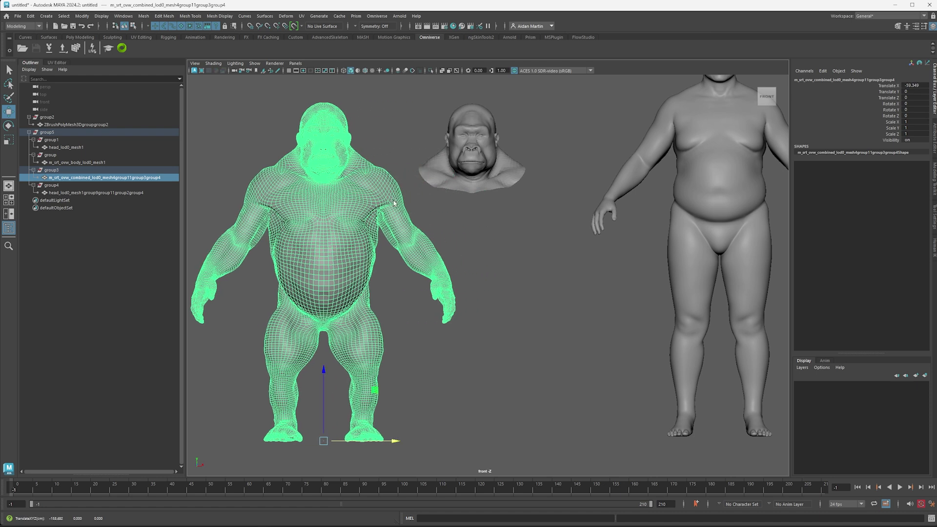
Inspect the separate wrapped gorilla head mesh beside the wrapped body, the MetaHuman and the original gorilla.
click(481, 113)
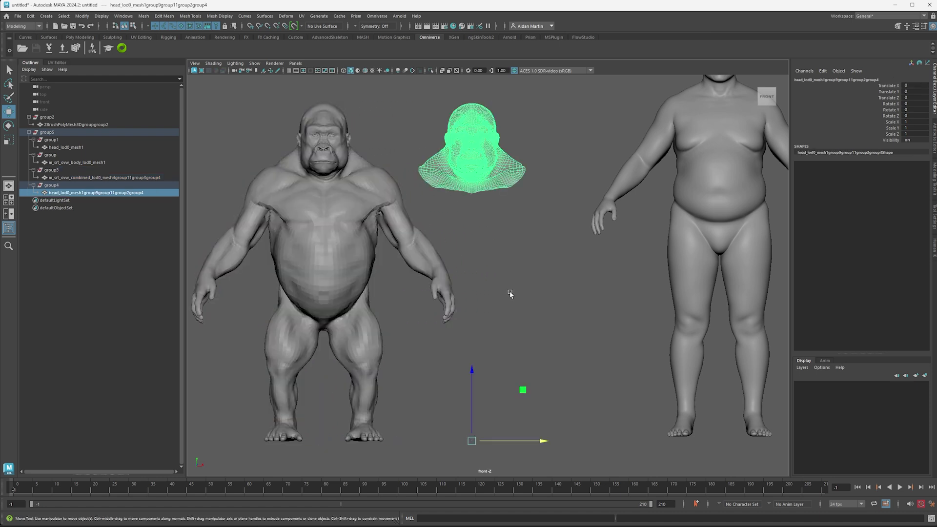
click(515, 249)
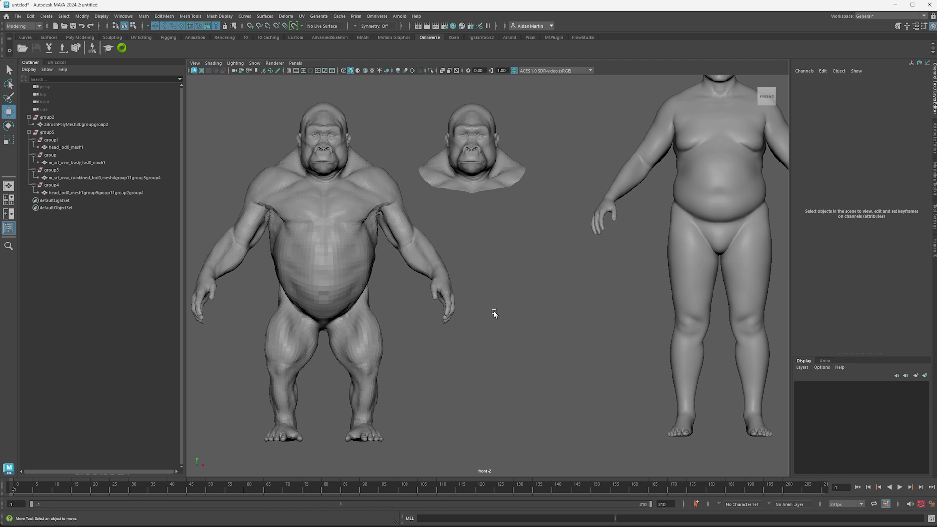
scroll(495, 362, down, 5)
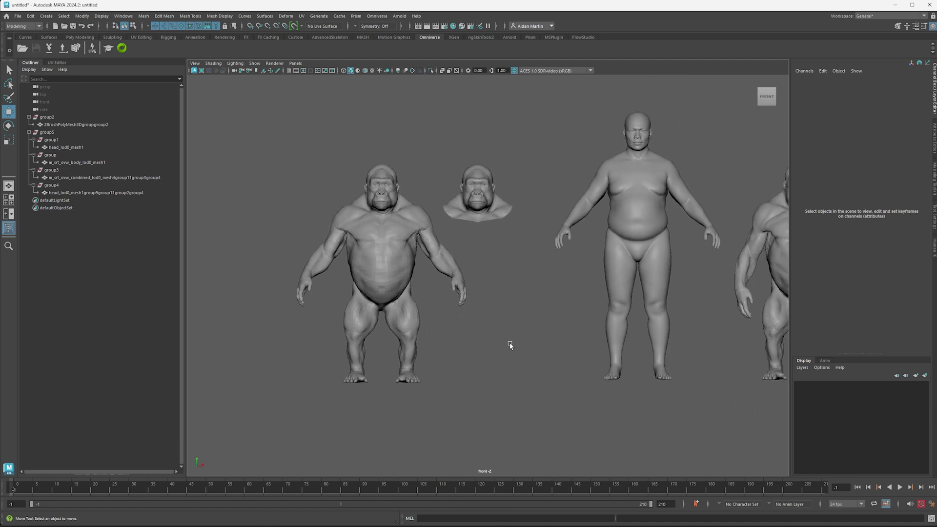
scroll(463, 314, up, 3)
scroll(463, 313, down, 2)
scroll(441, 303, up, 1)
scroll(324, 284, up, 1)
Move the wrapped gorilla body over the original gorilla to compare their shapes, and drag it towards the MetaHuman.
click(318, 271)
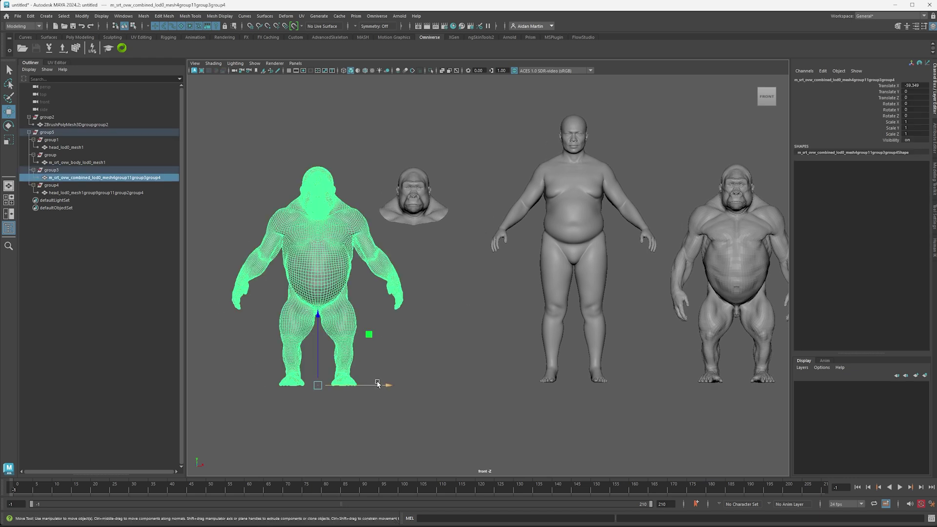
drag(384, 384, 713, 382)
alt+middle_drag(697, 384, 572, 380)
drag(579, 381, 679, 382)
drag(612, 338, 611, 333)
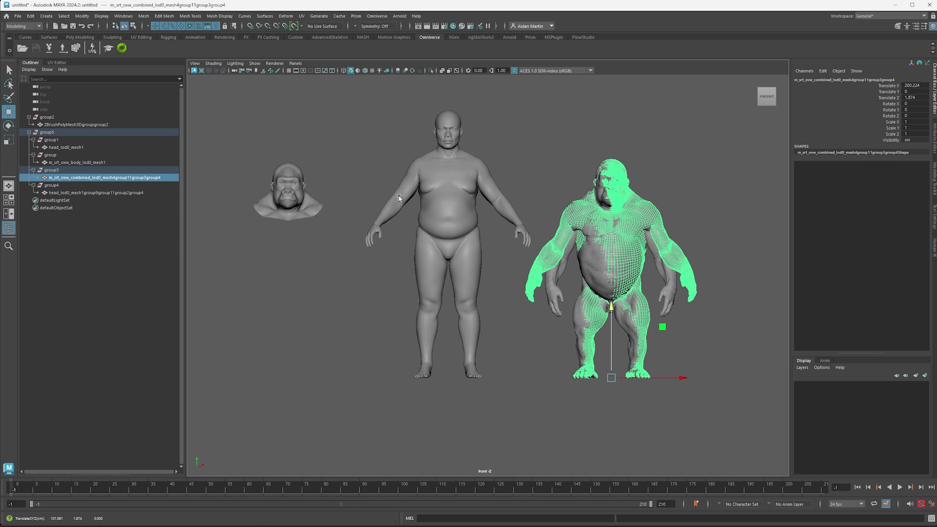
drag(612, 379, 447, 336)
Undo all the moves of the wrapped gorilla body mesh.
key(ctrl+z)
key(ctrl+z)
key(ctrl+z)
key(ctrl+z)
key(ctrl+z)
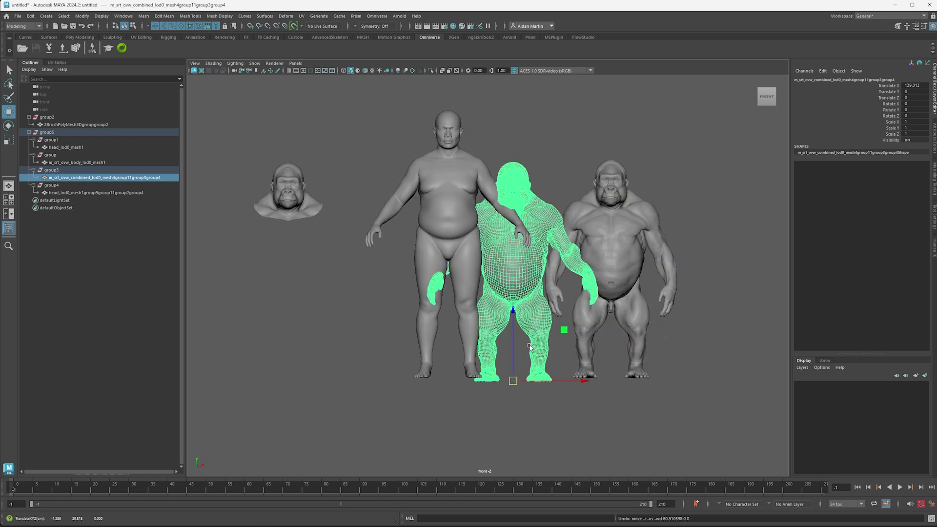
key(ctrl+z)
key(ctrl+z)
key(ctrl+z)
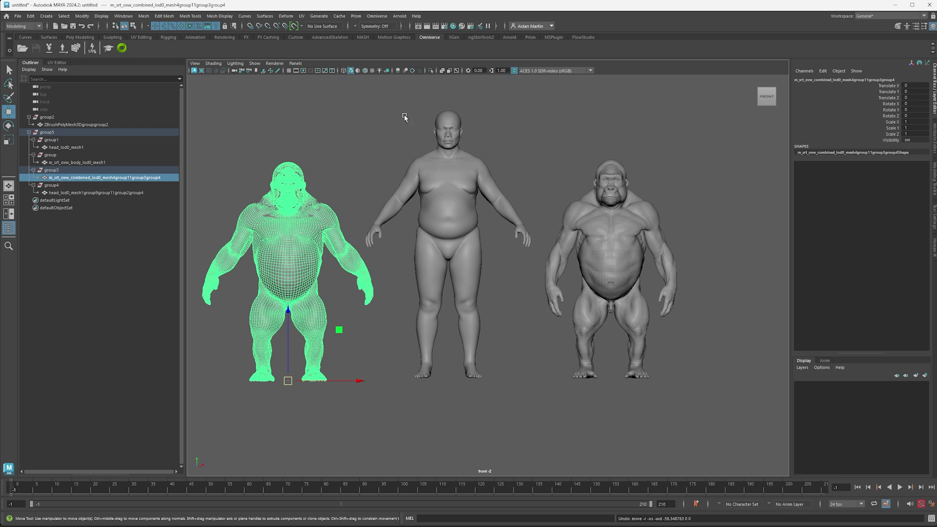
Hide the original gorilla mesh and the MetaHuman head and body meshes.
drag(416, 102, 653, 255)
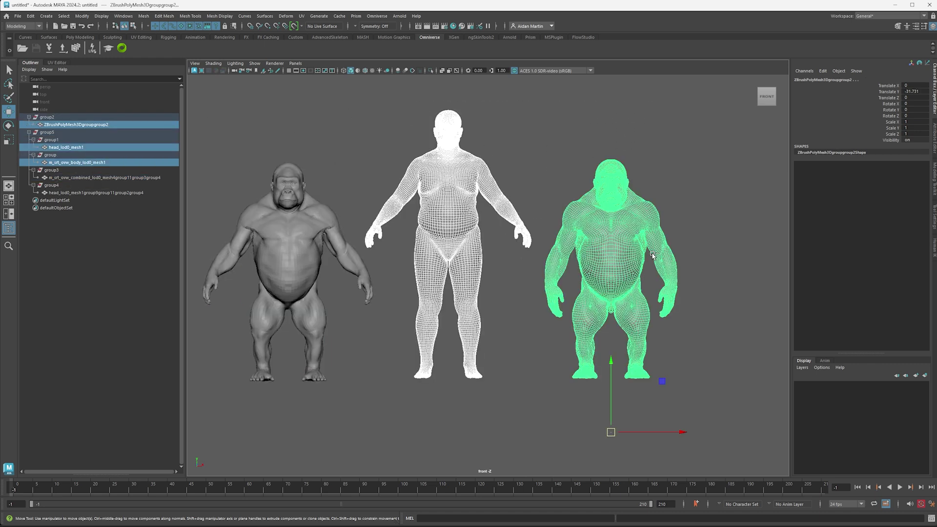
key(ctrl+h)
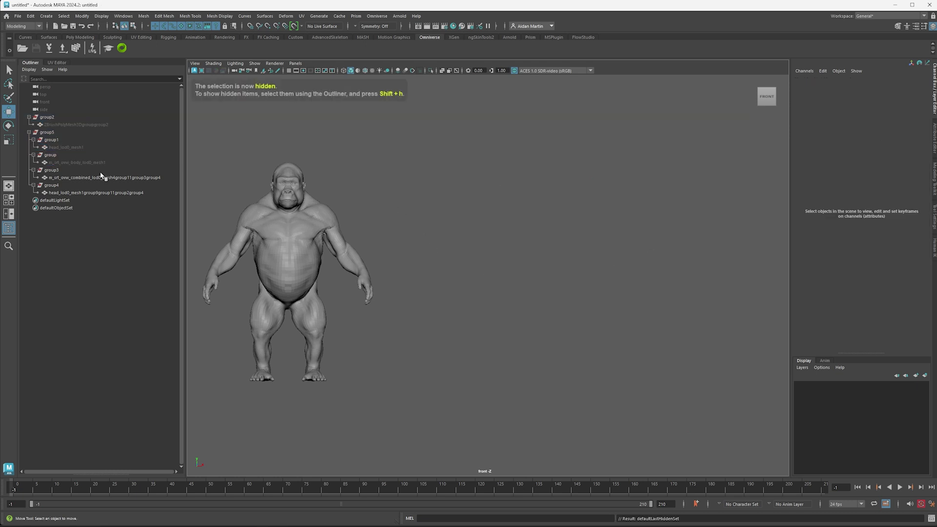
click(274, 188)
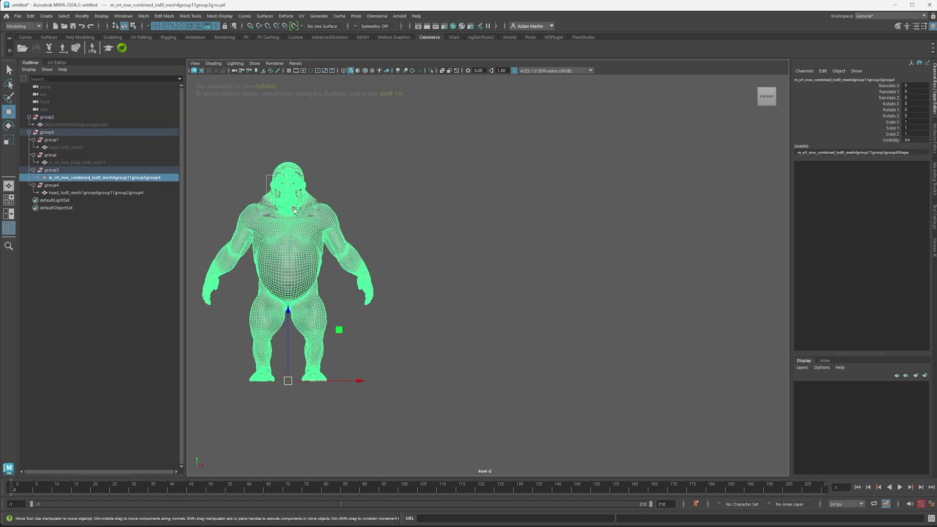
Set Translate X, Y and Z of group3 and group4 to 0 to centre the wrapped body and head.
click(51, 170)
ctrl+click(50, 186)
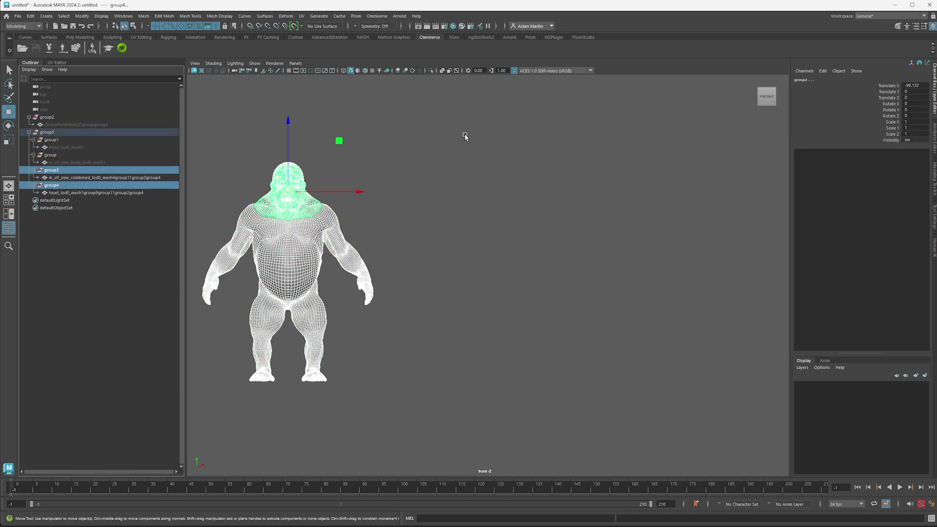
drag(921, 86, 915, 98)
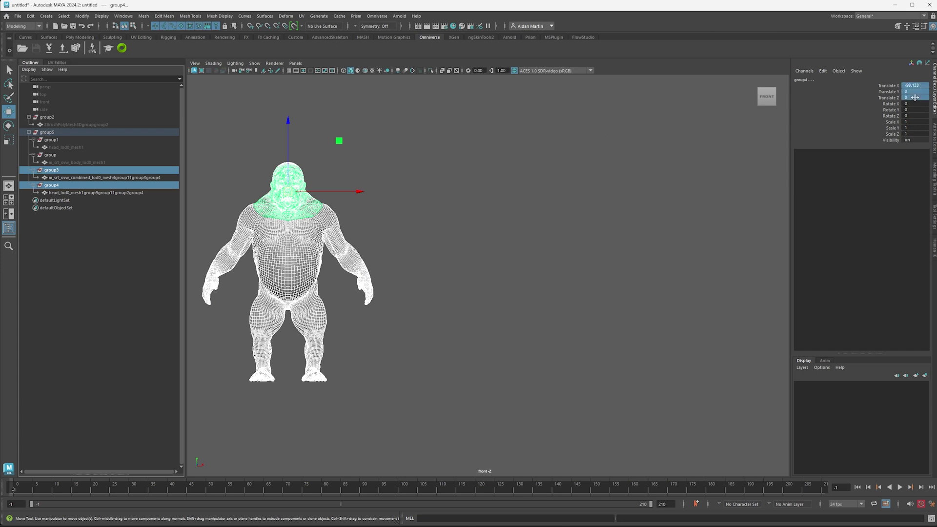
text(0)
key(Return)
click(606, 273)
key(5)
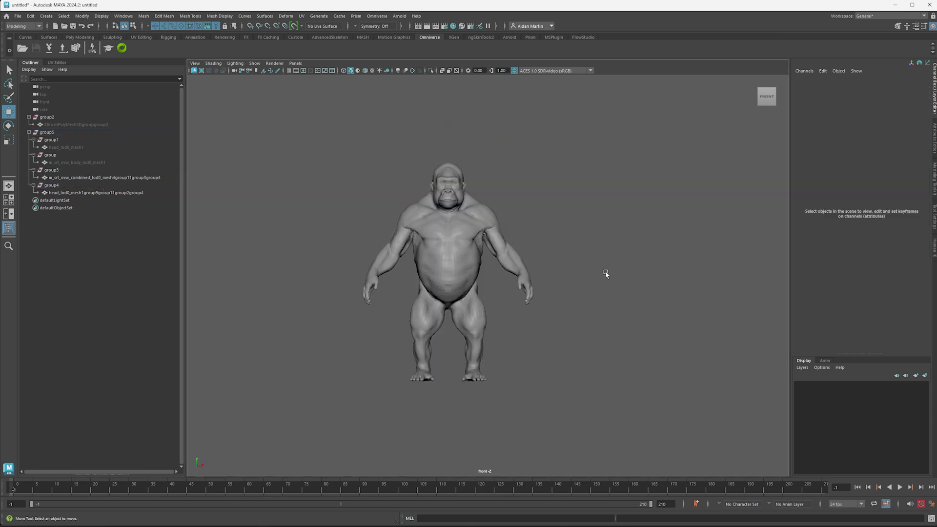
Switch from the front view to the perspective view and look at the wrapped gorilla from the side.
alt+drag(586, 329, 498, 327)
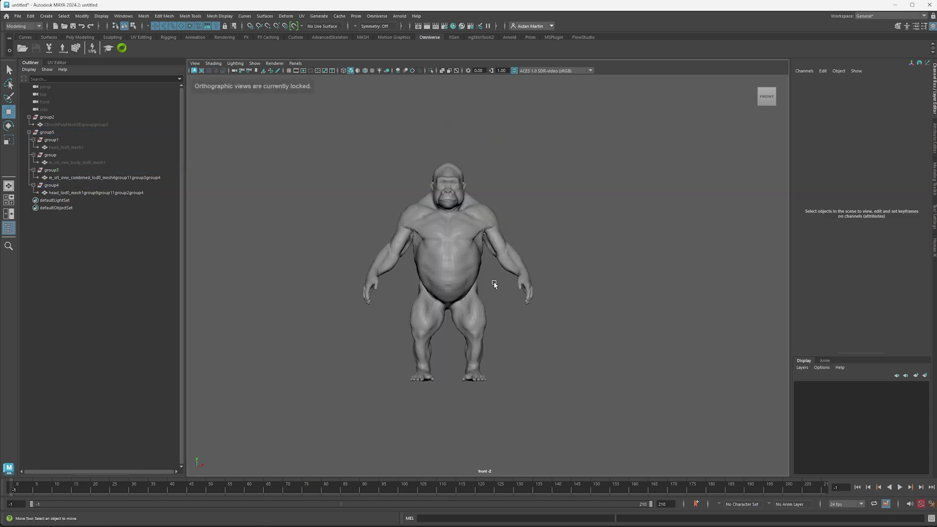
key(space)
key(space)
alt+drag(619, 245, 431, 286)
alt+right_drag(431, 287, 546, 313)
alt+drag(545, 313, 551, 305)
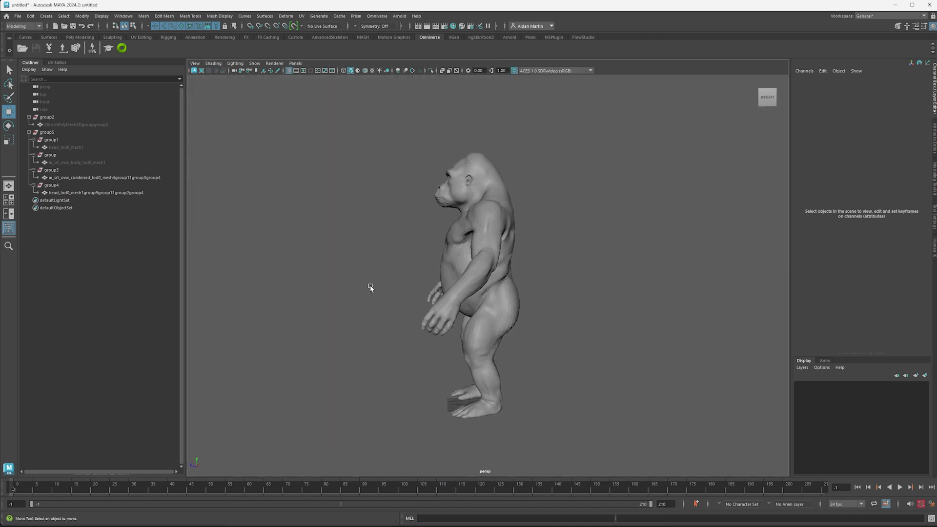
Try rotating group5 about X, and set its Rotate X to 0.
click(50, 133)
key(e)
drag(490, 340, 442, 391)
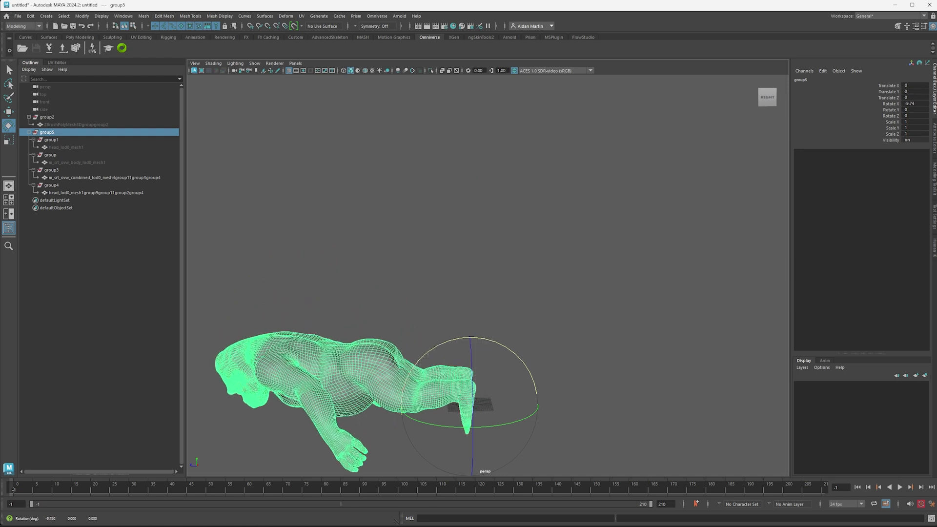
double_click(917, 103)
text(0)
key(Return)
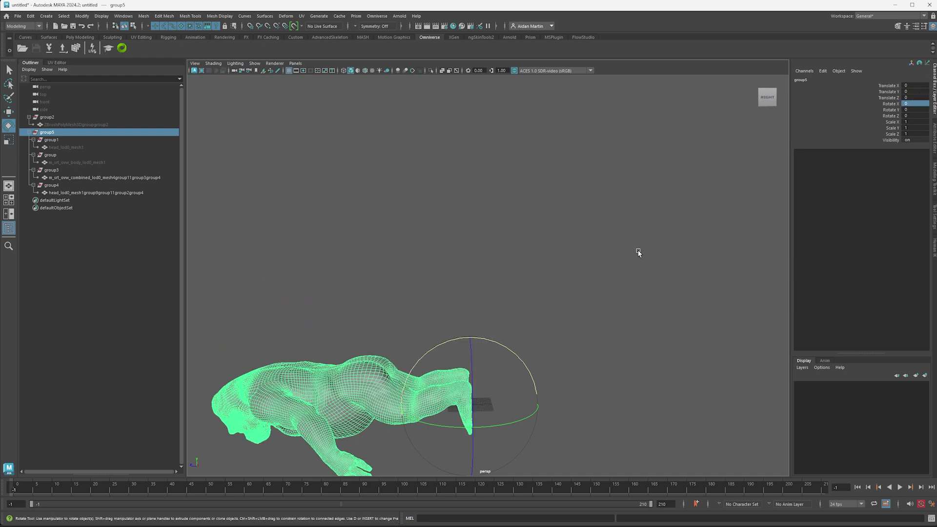
Select the wrapped gorilla body mesh and open Export Selection for it with the OBJexport file type.
click(634, 254)
alt+drag(533, 318, 502, 309)
alt+middle_drag(502, 309, 564, 234)
alt+drag(498, 278, 546, 277)
alt+drag(570, 356, 508, 379)
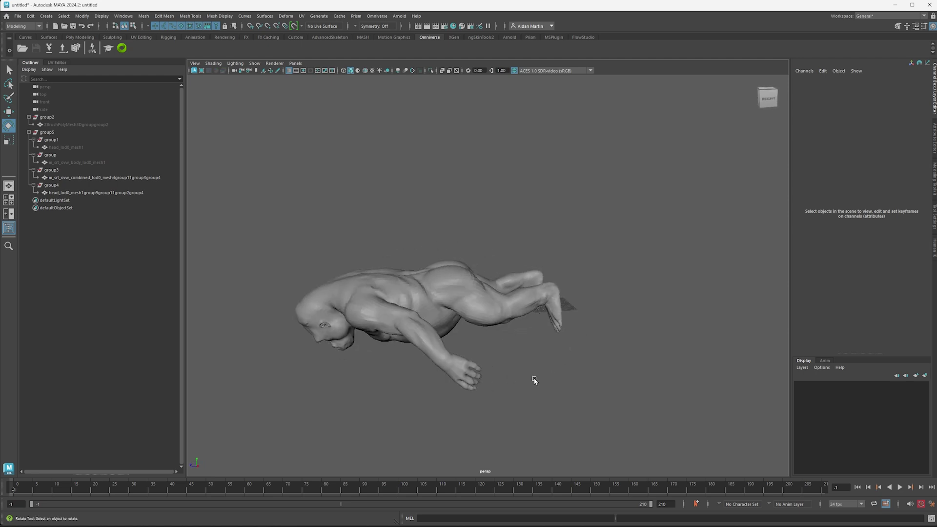
alt+drag(531, 381, 484, 357)
click(459, 324)
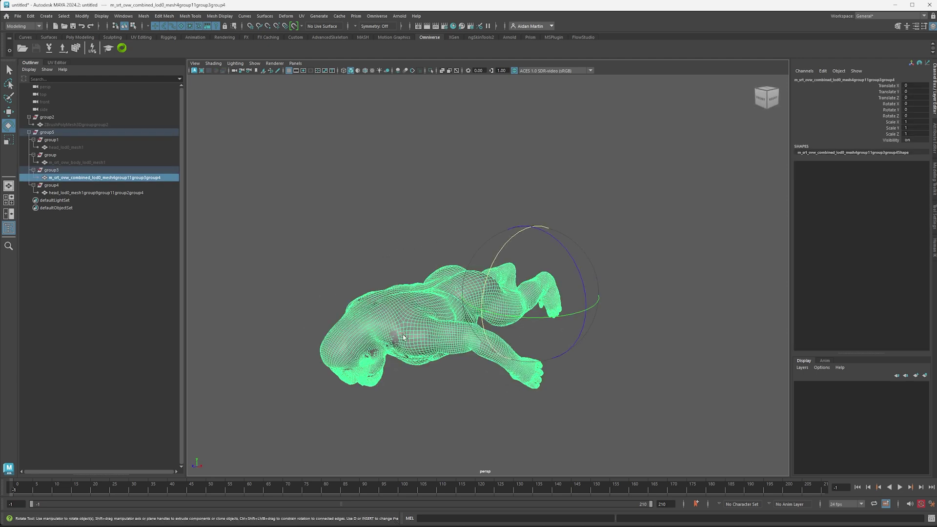
click(18, 15)
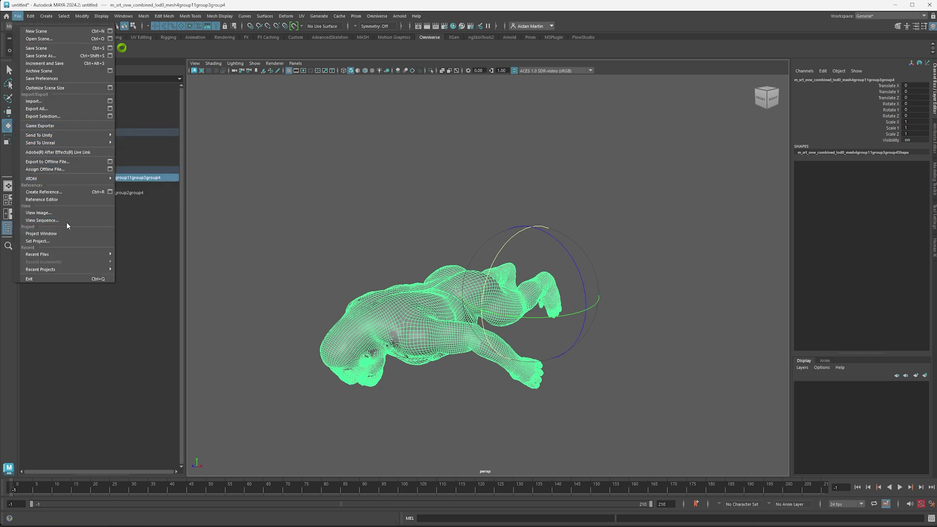
click(43, 116)
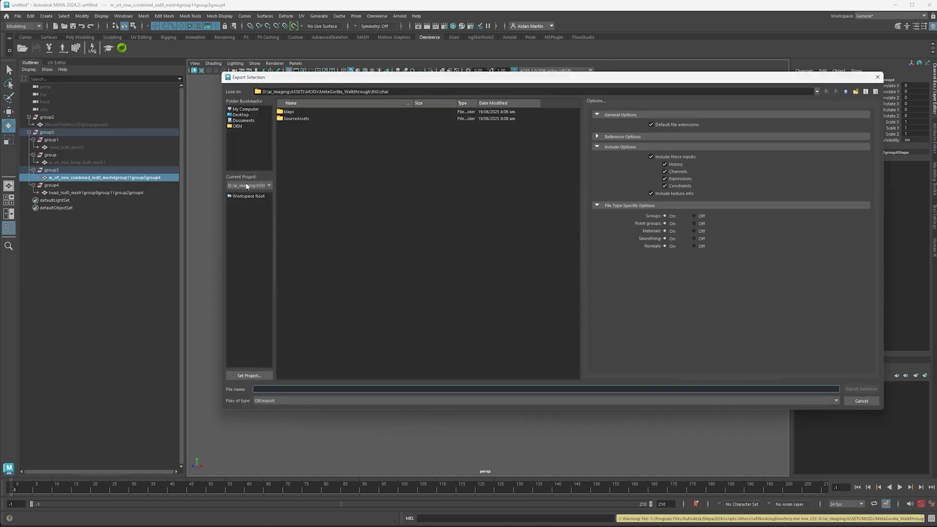